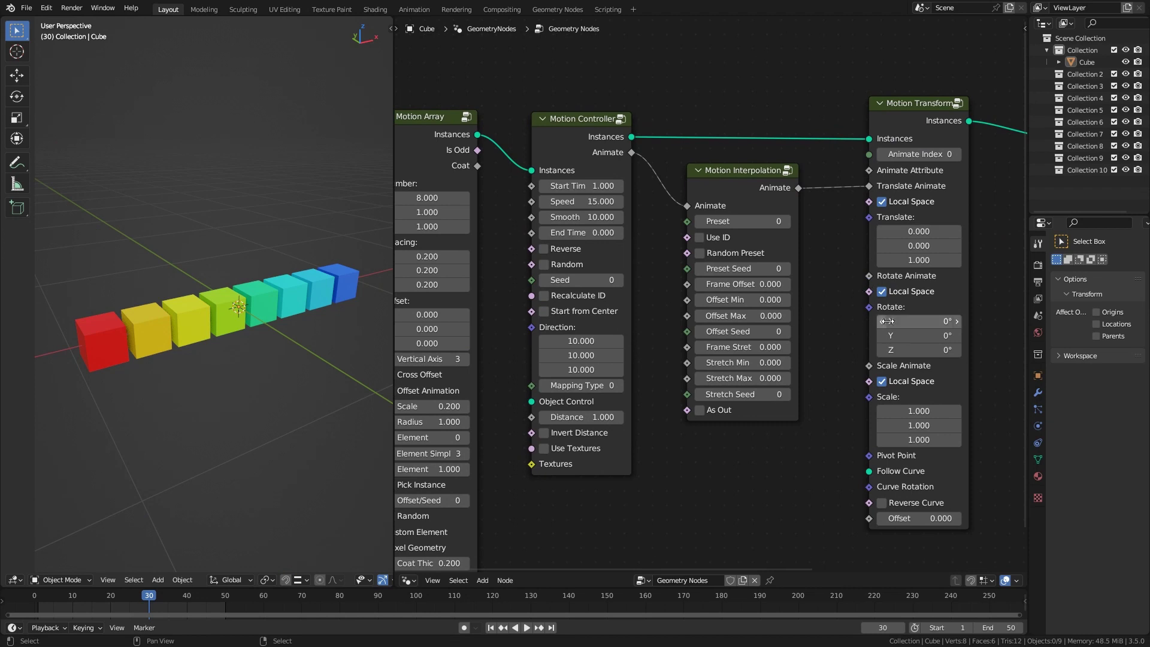
Step: Set the Motion Transform node's Z scale to 0.26 and its Y rotation to about 86.2°
{"action": "middle_click_drag", "start_coordinate": [833, 435], "coordinate": [830, 432]}
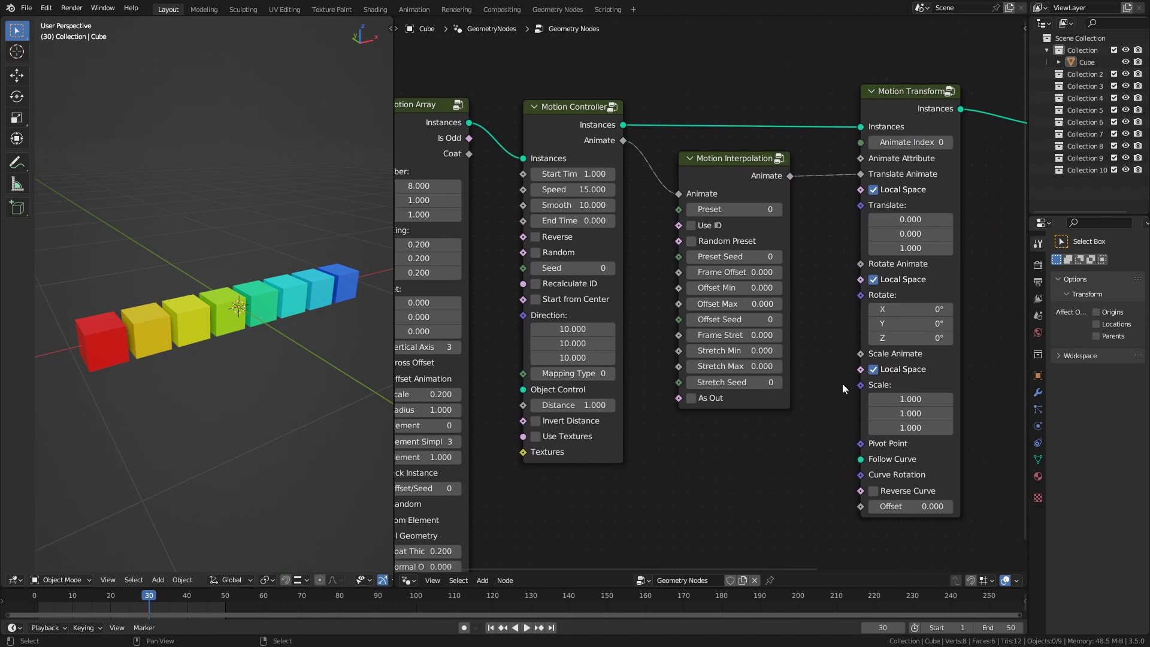
{"action": "left_click_drag", "start_coordinate": [911, 428], "coordinate": [849, 428]}
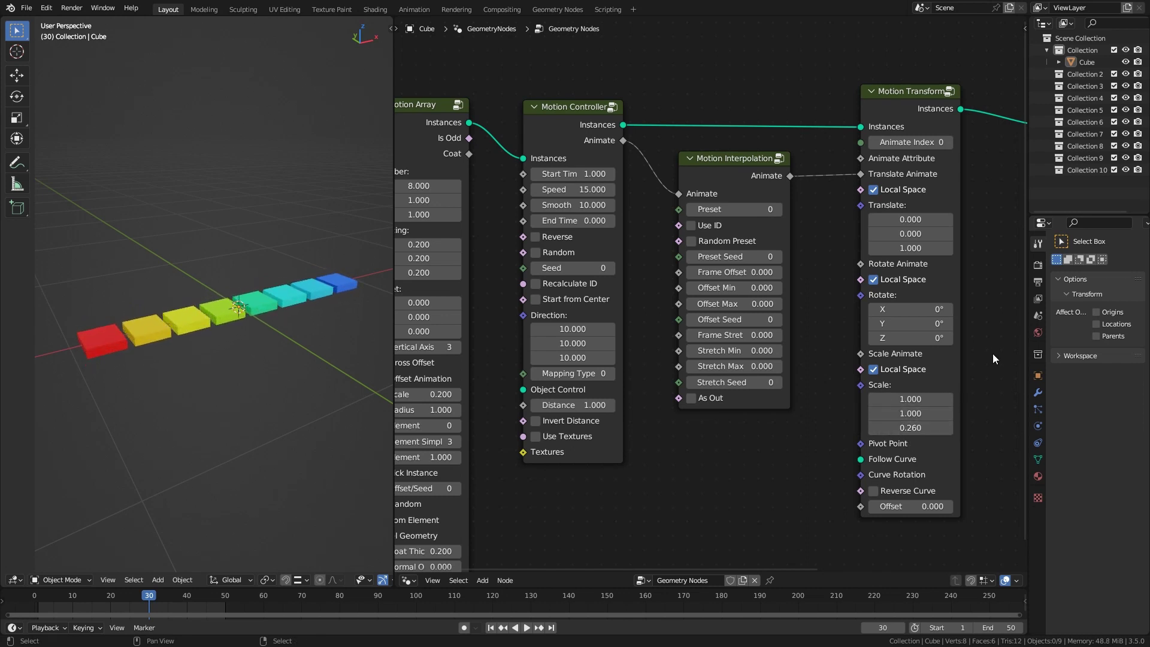
{"action": "mouse_move", "coordinate": [912, 324]}
{"action": "left_mouse_down"}
{"action": "mouse_move", "coordinate": [983, 323]}
{"action": "mouse_move", "coordinate": [911, 323]}
{"action": "left_mouse_up"}
{"action": "middle_click_drag", "start_coordinate": [807, 327], "coordinate": [797, 324]}
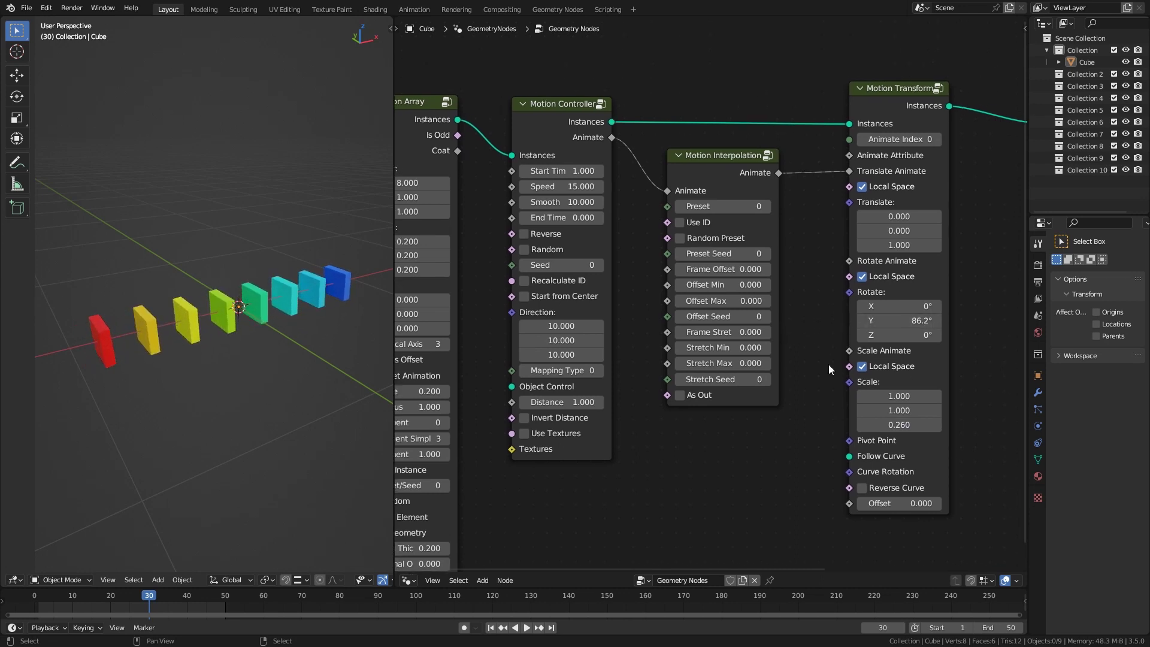
Step: Add a Value node and connect it to the Scale Animate and Rotate Animate inputs of Motion Transform
{"action": "left_click_drag", "start_coordinate": [850, 351], "coordinate": [767, 424]}
{"action": "type", "text": "value"}
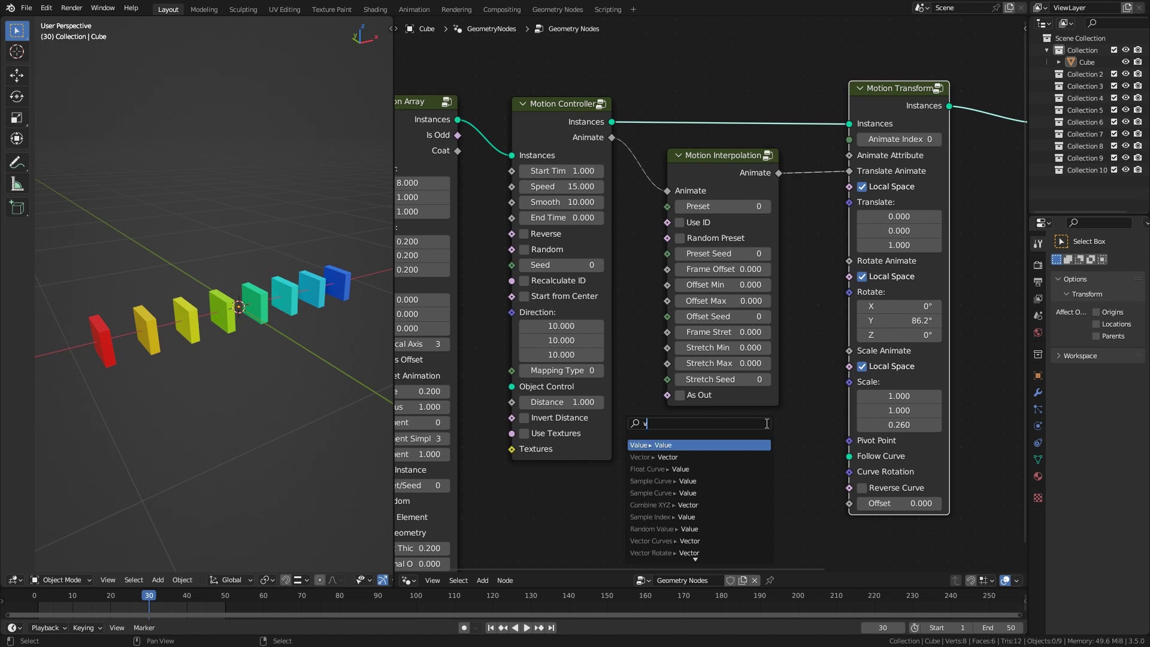
{"action": "key", "text": "Return"}
{"action": "left_click", "coordinate": [777, 430]}
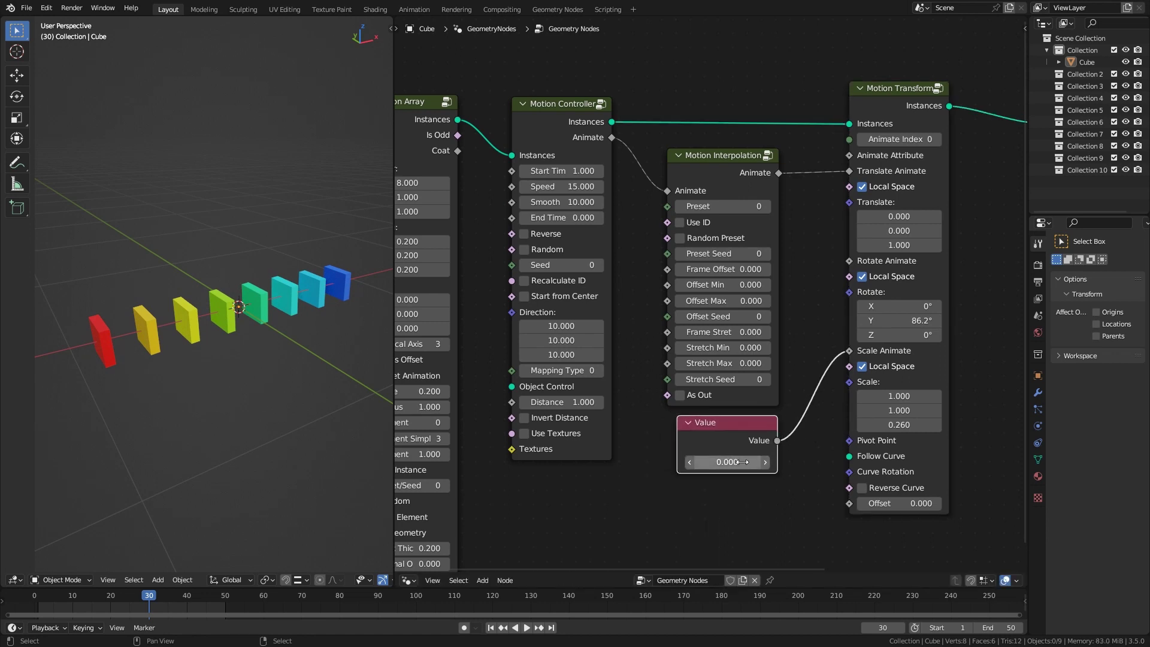
{"action": "left_click_drag", "start_coordinate": [743, 455], "coordinate": [849, 261], "text": "shift"}
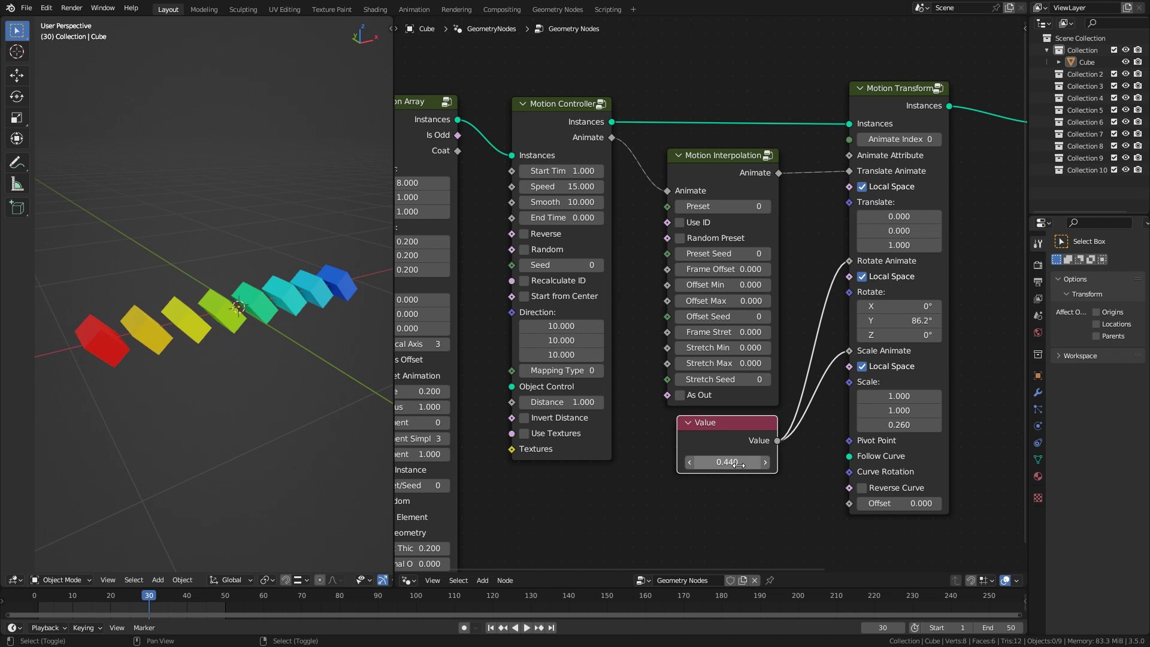
Step: Test the rotation and scale animation by varying the Value node, setting it to 0 and finally to 1
{"action": "mouse_move", "coordinate": [739, 466]}
{"action": "left_mouse_down"}
{"action": "mouse_move", "coordinate": [772, 465]}
{"action": "mouse_move", "coordinate": [716, 466]}
{"action": "mouse_move", "coordinate": [744, 465]}
{"action": "left_mouse_up"}
{"action": "left_click", "coordinate": [740, 466]}
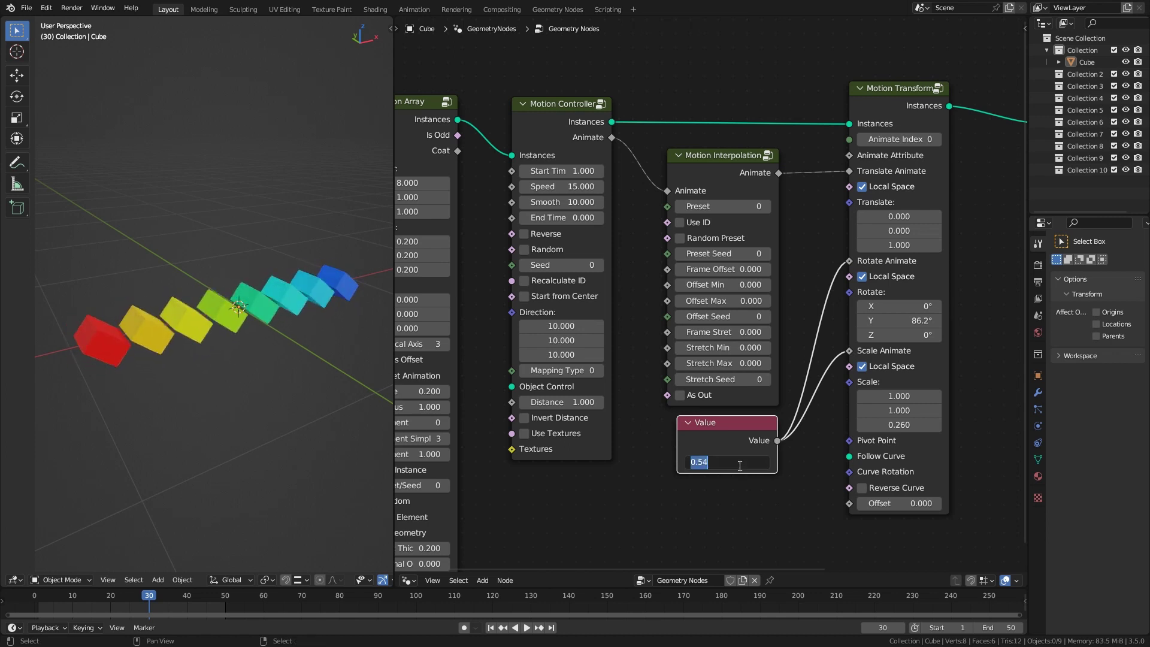
{"action": "type", "text": "0"}
{"action": "key", "text": "Return"}
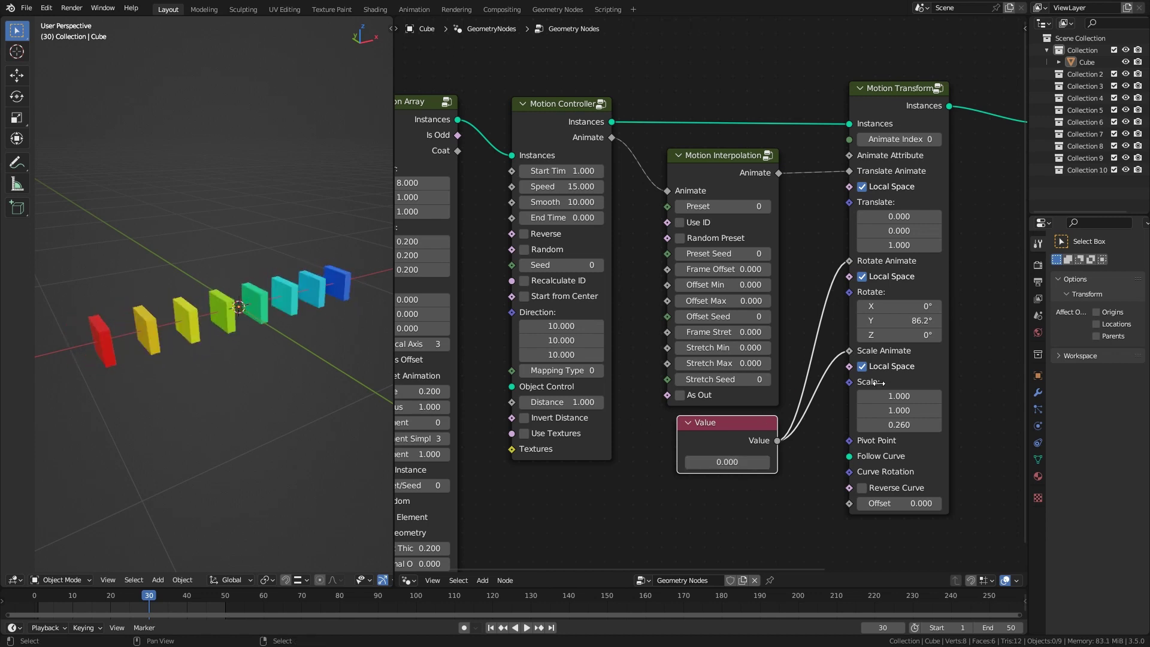
{"action": "left_click_drag", "start_coordinate": [732, 465], "coordinate": [782, 465], "text": "shift"}
{"action": "left_click", "coordinate": [755, 462]}
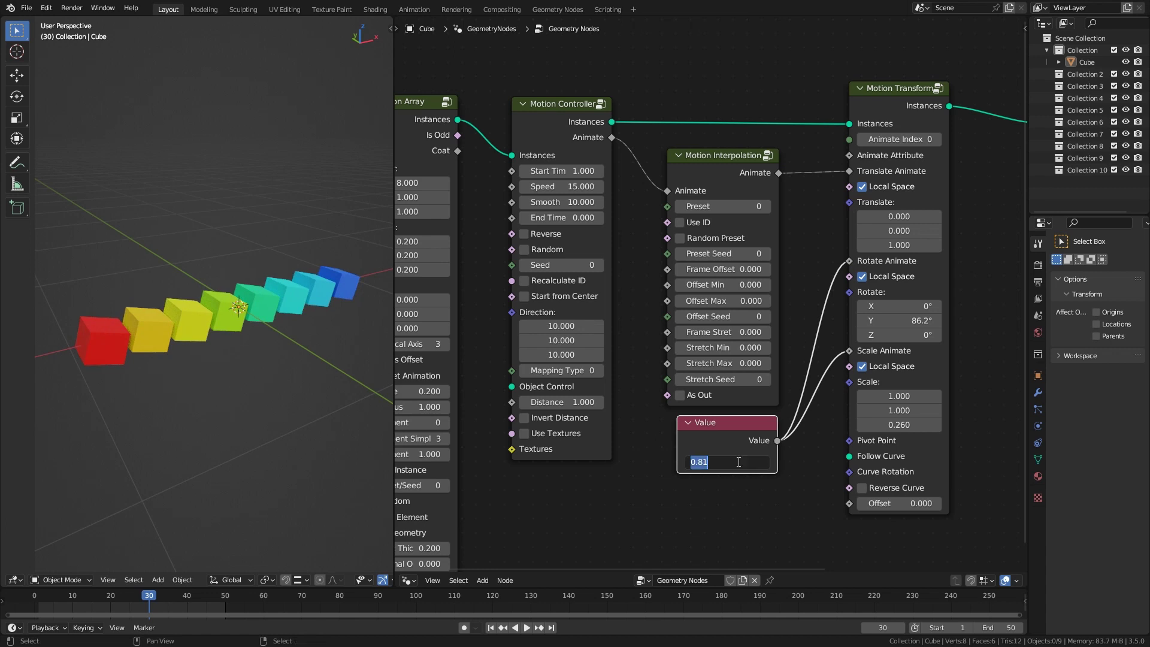
{"action": "type", "text": "1"}
{"action": "key", "text": "Return"}
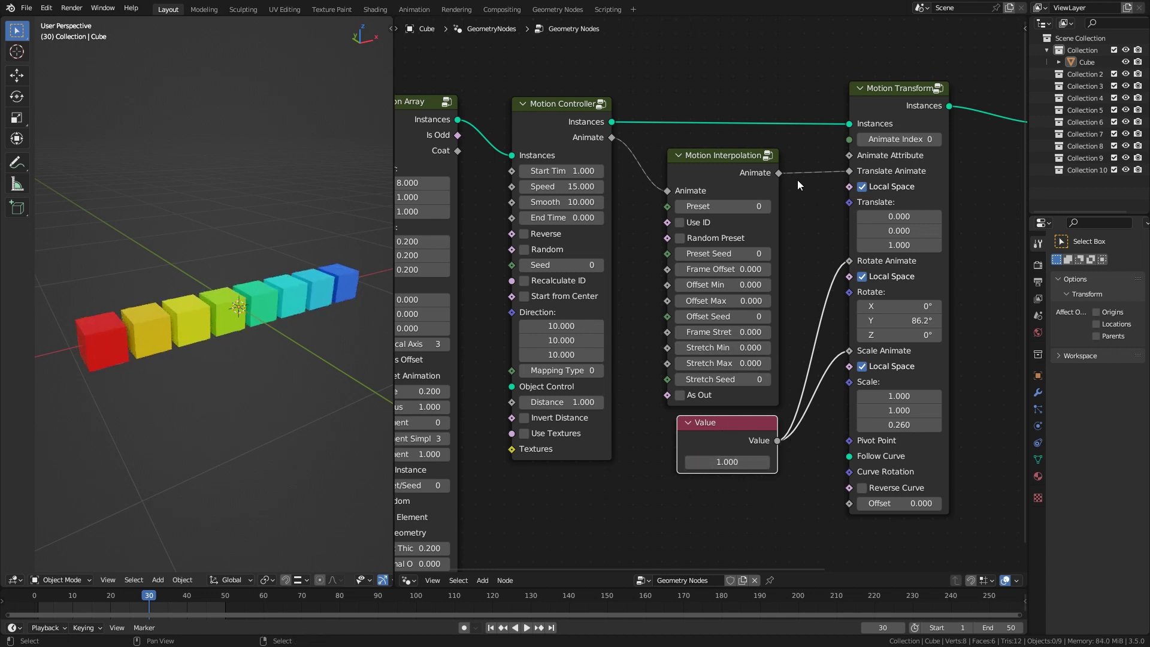
Step: Connect Motion Interpolation's Animate output to Rotate Animate and Scale Animate instead, and delete the Value node
{"action": "left_click_drag", "start_coordinate": [779, 173], "coordinate": [795, 190]}
{"action": "left_click_drag", "start_coordinate": [846, 260], "coordinate": [849, 261]}
{"action": "left_click_drag", "start_coordinate": [778, 172], "coordinate": [849, 350]}
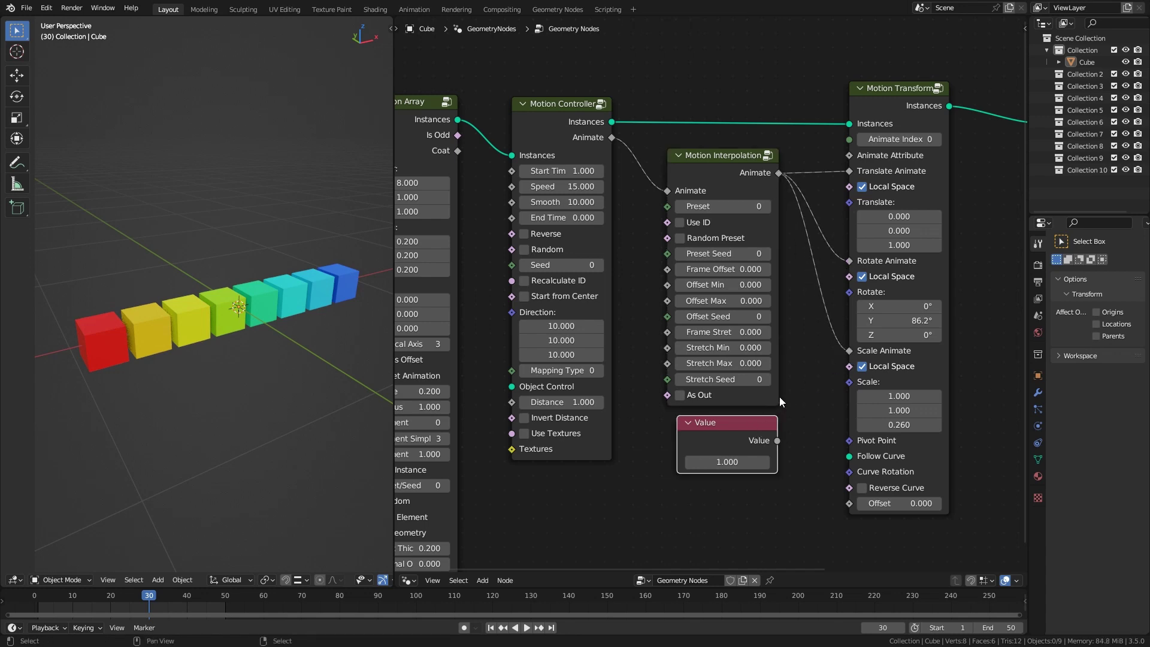
{"action": "key", "text": "x"}
Step: Play the cube animation from frame 0 to check the combined rotation and scale
{"action": "left_click_drag", "start_coordinate": [145, 603], "coordinate": [33, 585]}
{"action": "middle_click_drag", "start_coordinate": [300, 388], "coordinate": [276, 425], "text": "shift"}
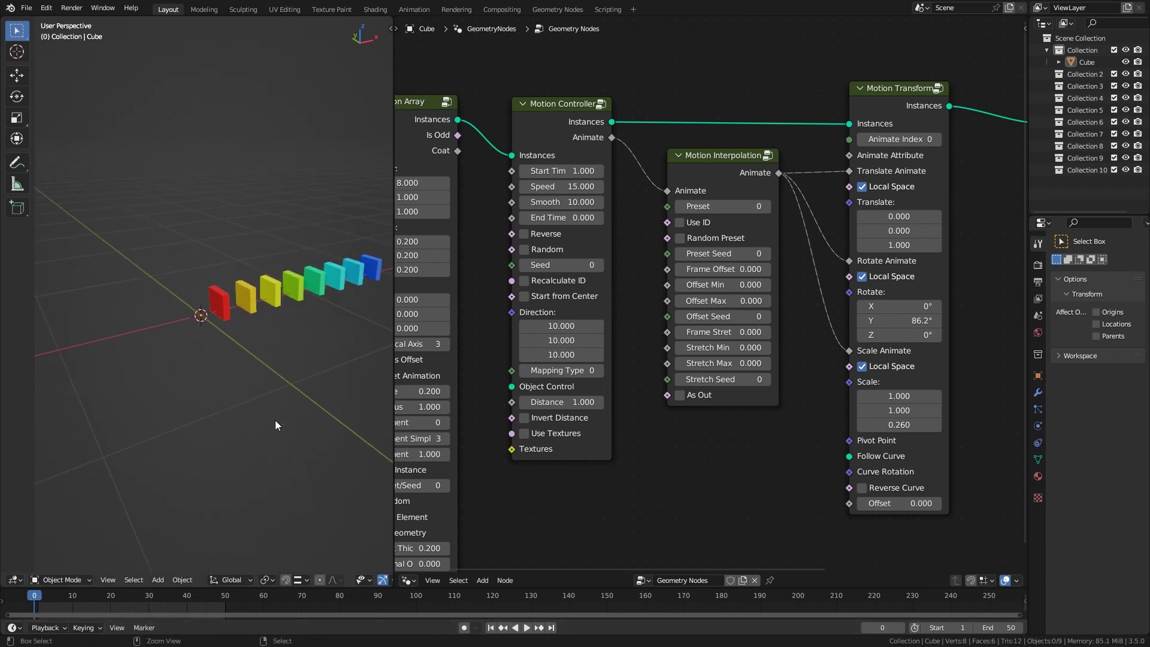
{"action": "key", "text": "space"}
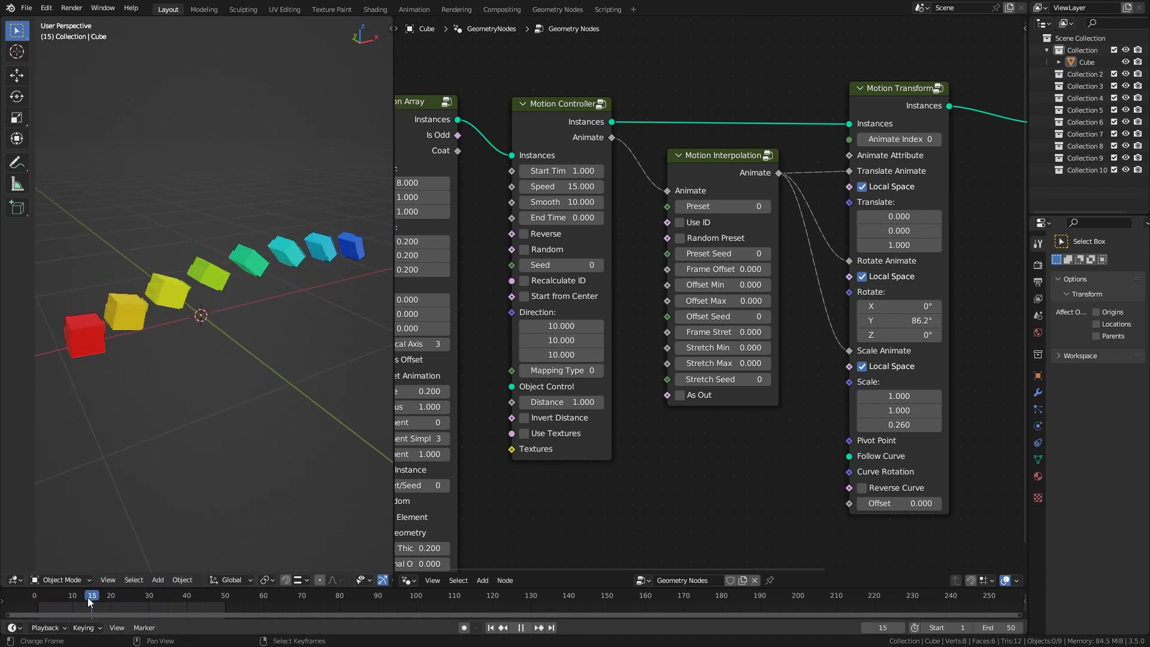
{"action": "key", "text": "space"}
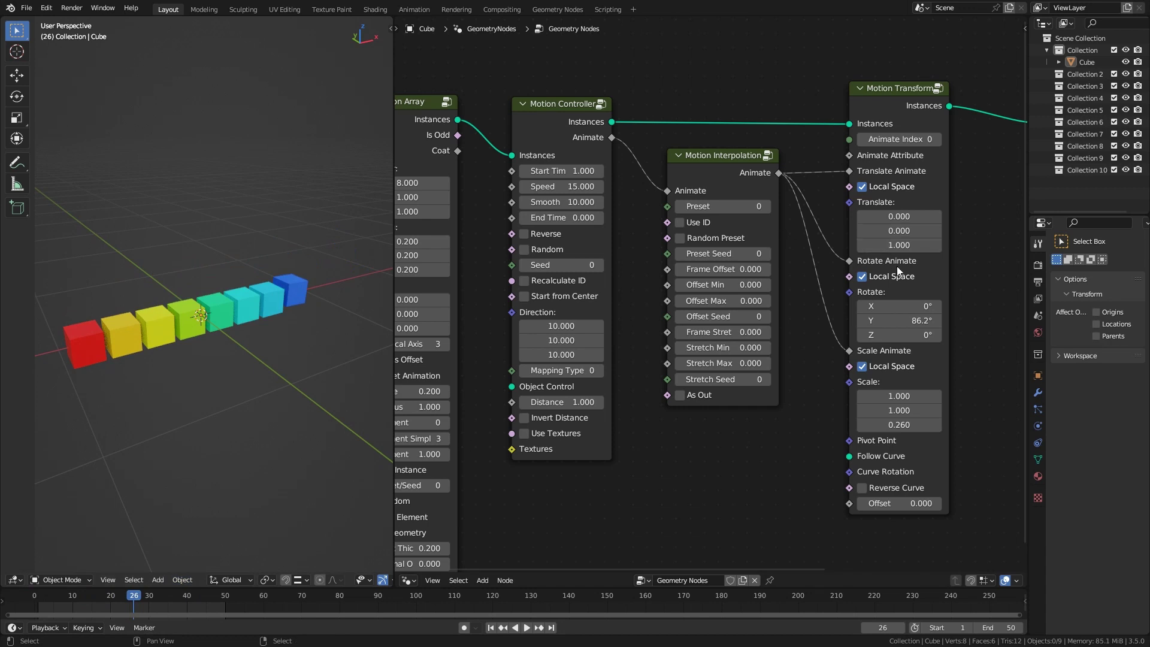
Step: Set the Motion Transform node's Y rotation to 90°
{"action": "left_click", "coordinate": [912, 326]}
{"action": "key", "text": "Return"}
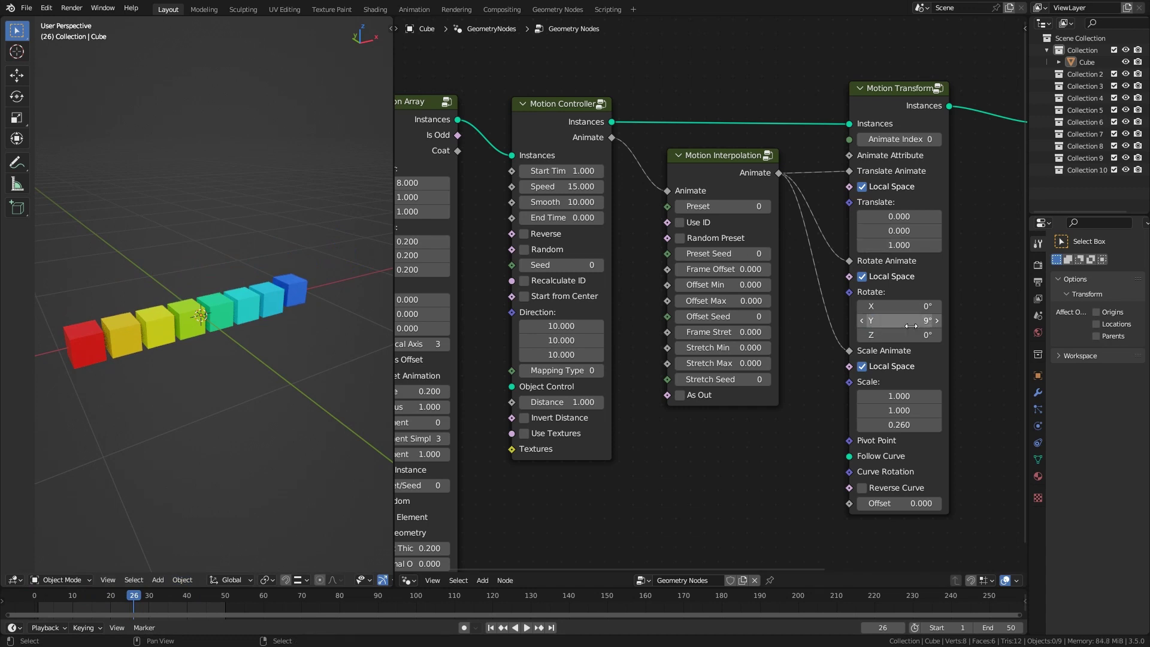
{"action": "left_click", "coordinate": [911, 326]}
{"action": "key", "text": "Return"}
Step: Set the Motion Interpolation node's Preset to 4 and play the animation
{"action": "left_click", "coordinate": [768, 210]}
{"action": "left_click", "coordinate": [768, 210]}
{"action": "left_click_drag", "start_coordinate": [779, 209], "coordinate": [768, 210]}
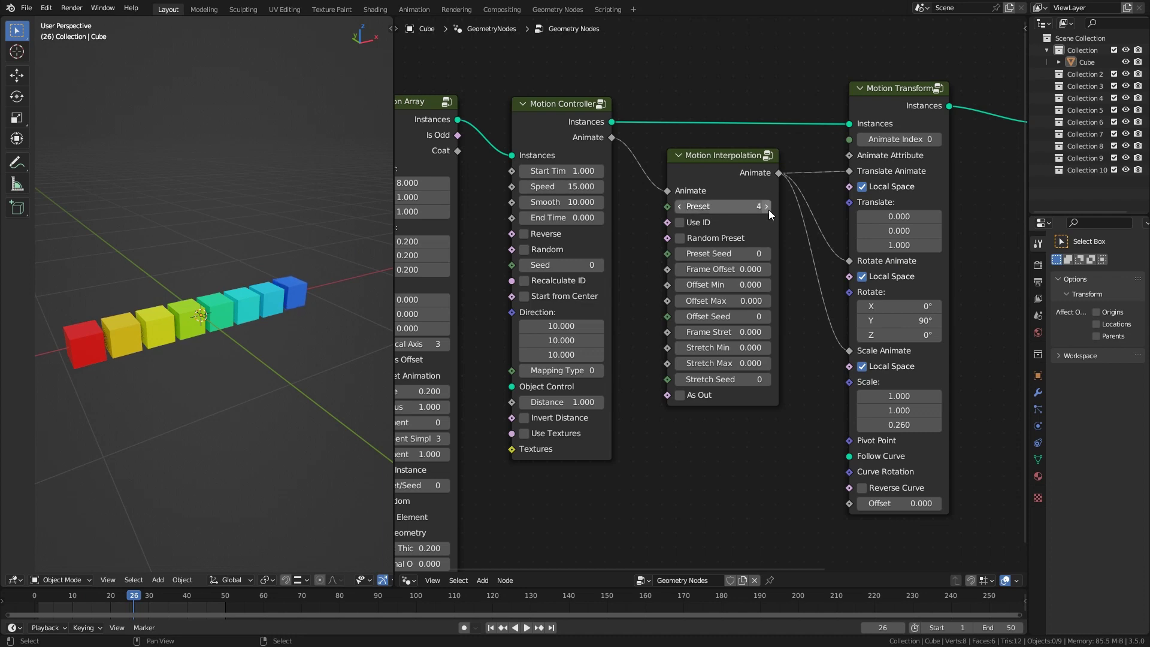
{"action": "key", "text": "space"}
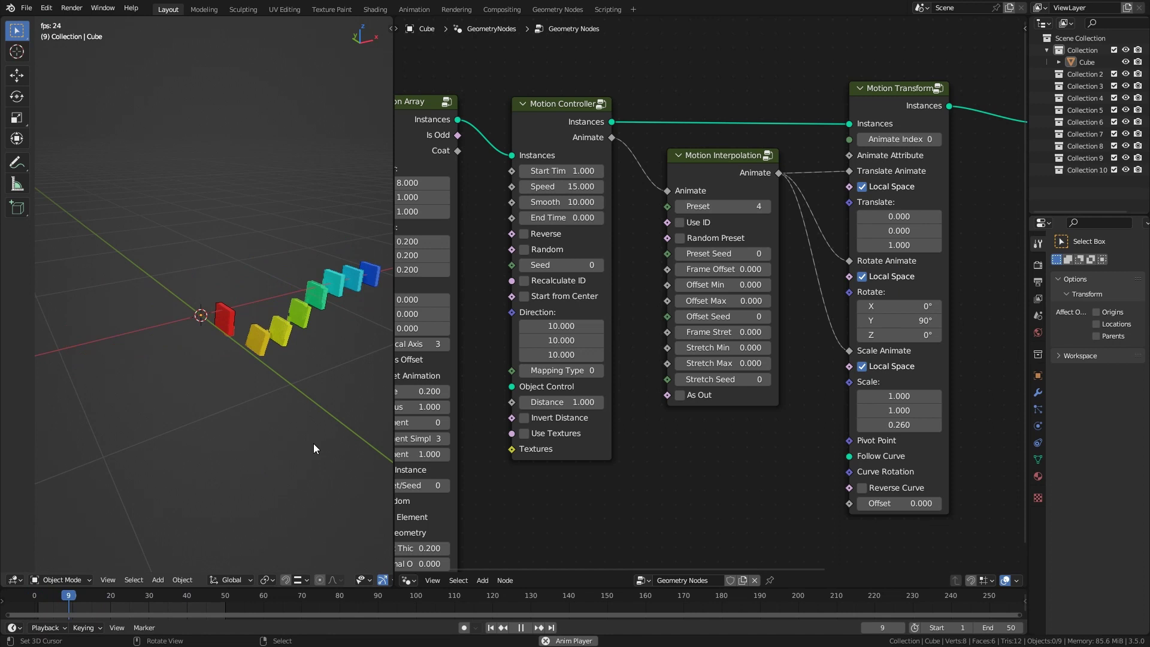
{"action": "middle_click_drag", "start_coordinate": [710, 471], "coordinate": [697, 471]}
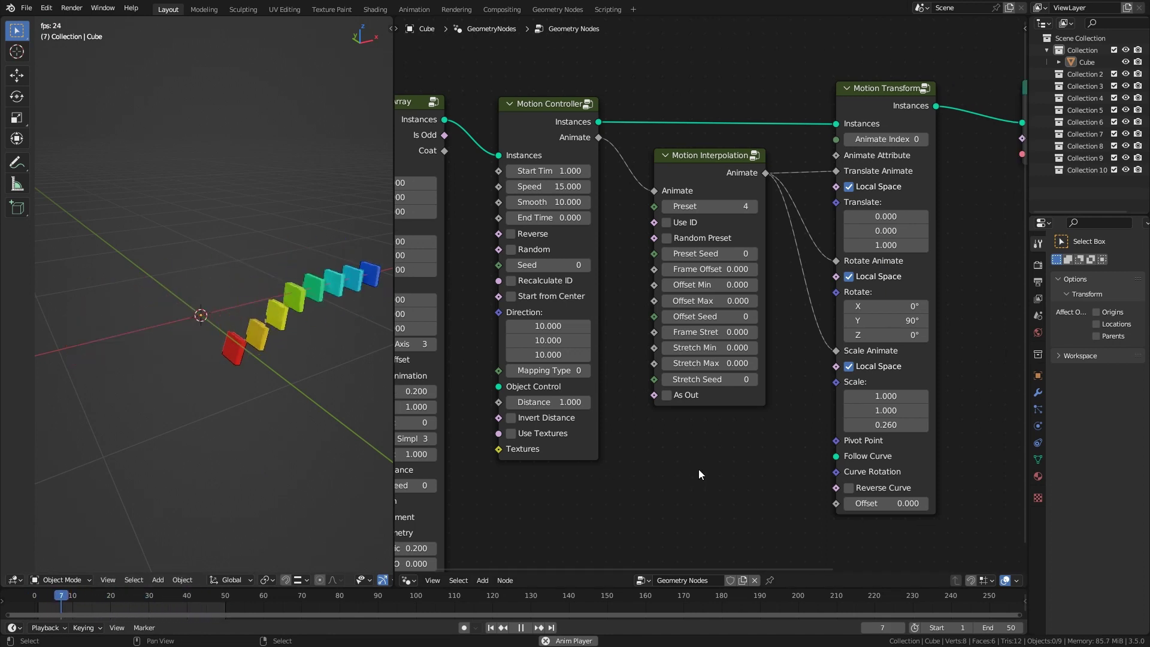
{"action": "key", "text": "space"}
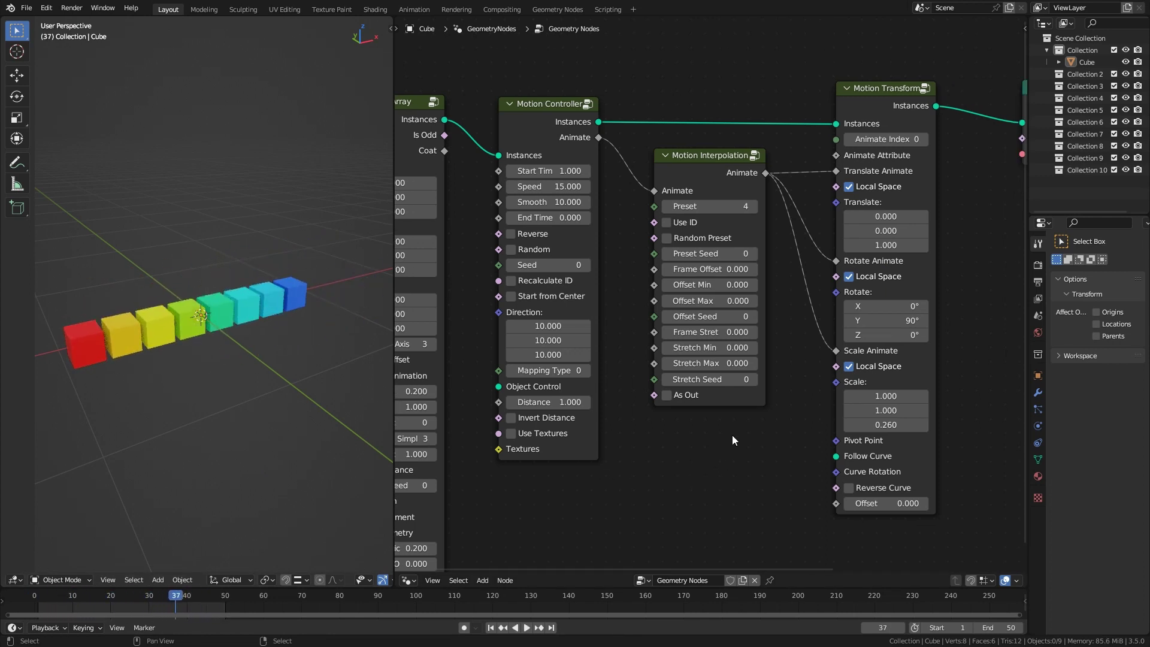
Step: Compare the animation from frame 0 with Local Space off and on for the Motion Transform rotation, leaving it enabled
{"action": "middle_click_drag", "start_coordinate": [732, 436], "coordinate": [729, 450]}
{"action": "middle_click_drag", "start_coordinate": [810, 294], "coordinate": [796, 358]}
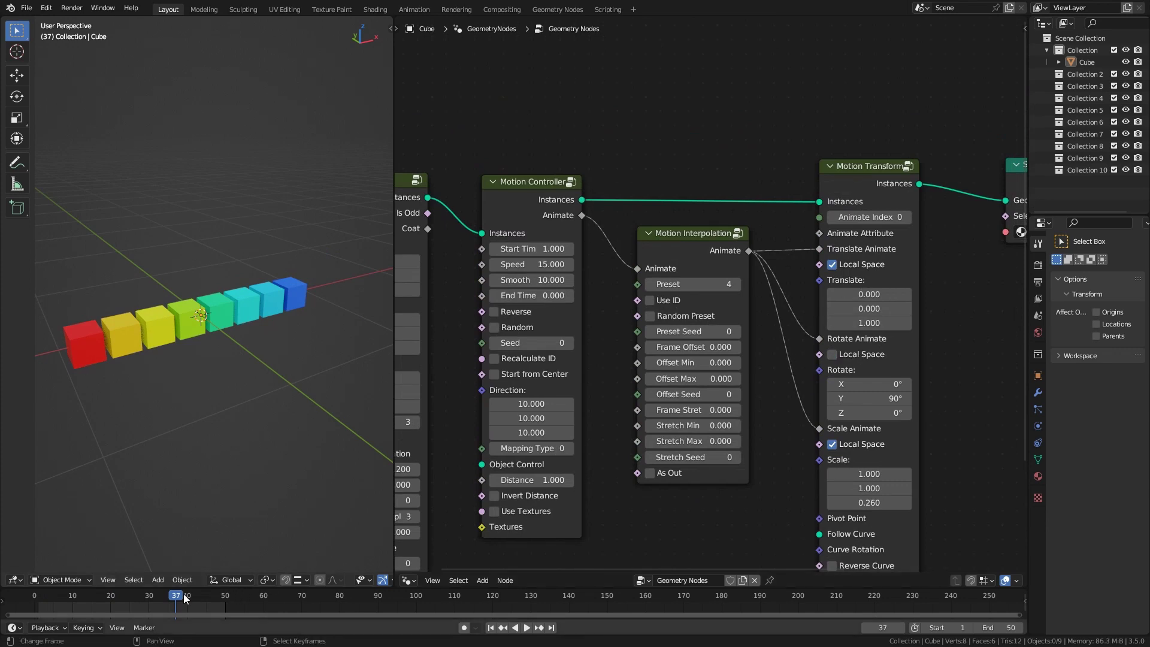
{"action": "left_click_drag", "start_coordinate": [184, 598], "coordinate": [17, 584]}
{"action": "key", "text": "space"}
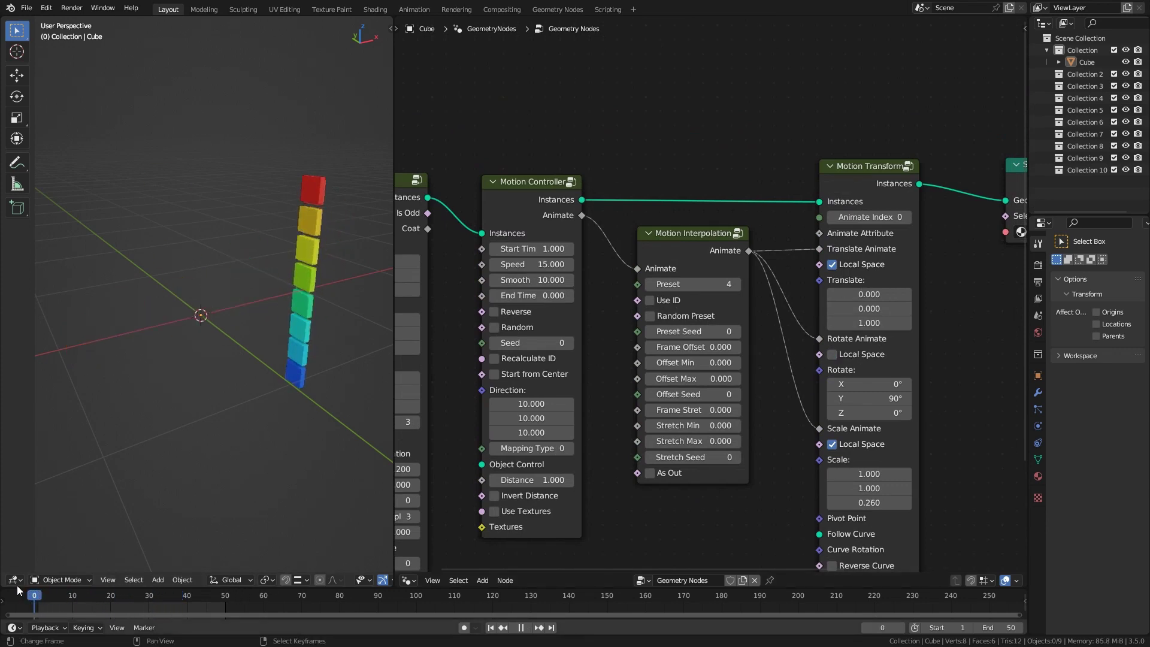
{"action": "key", "text": "space"}
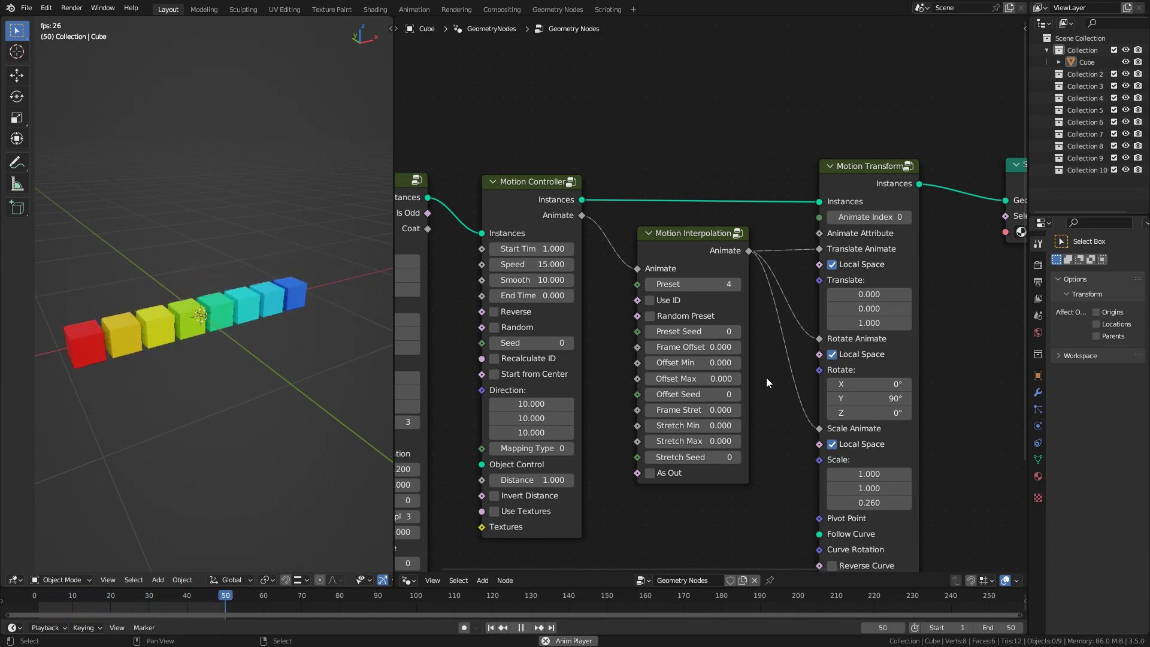
{"action": "key", "text": "space"}
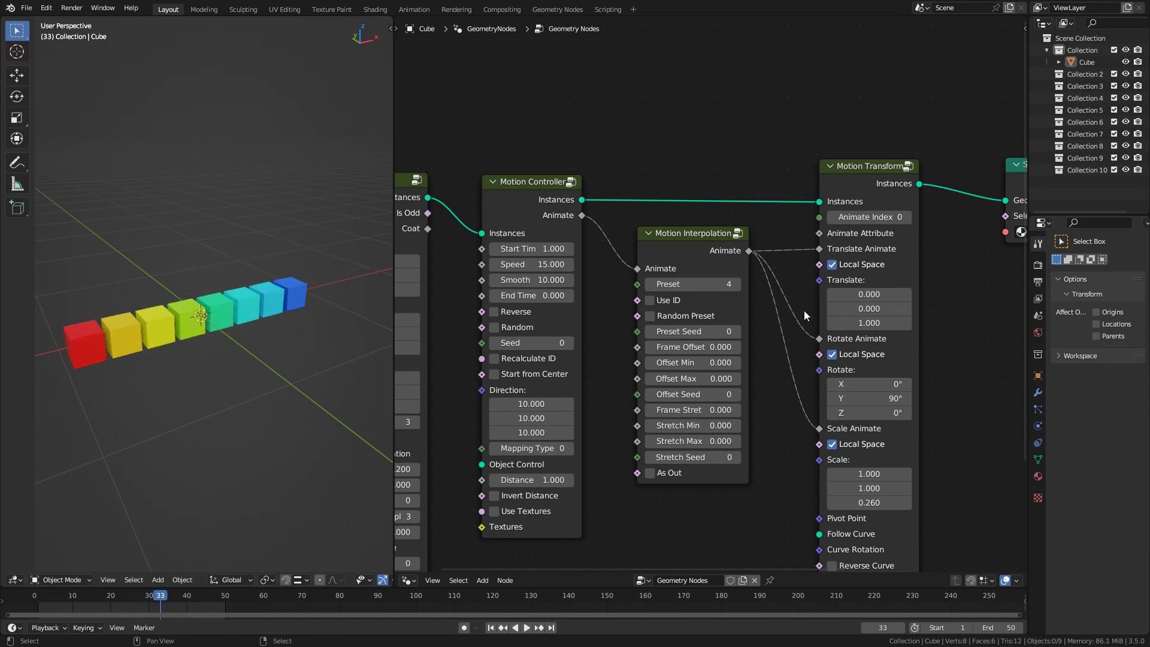
Step: Split the geometry node editor into two stacked areas and switch the upper one to the Shader Editor
{"action": "scroll", "coordinate": [804, 316], "scroll_direction": "down", "scroll_amount": 1}
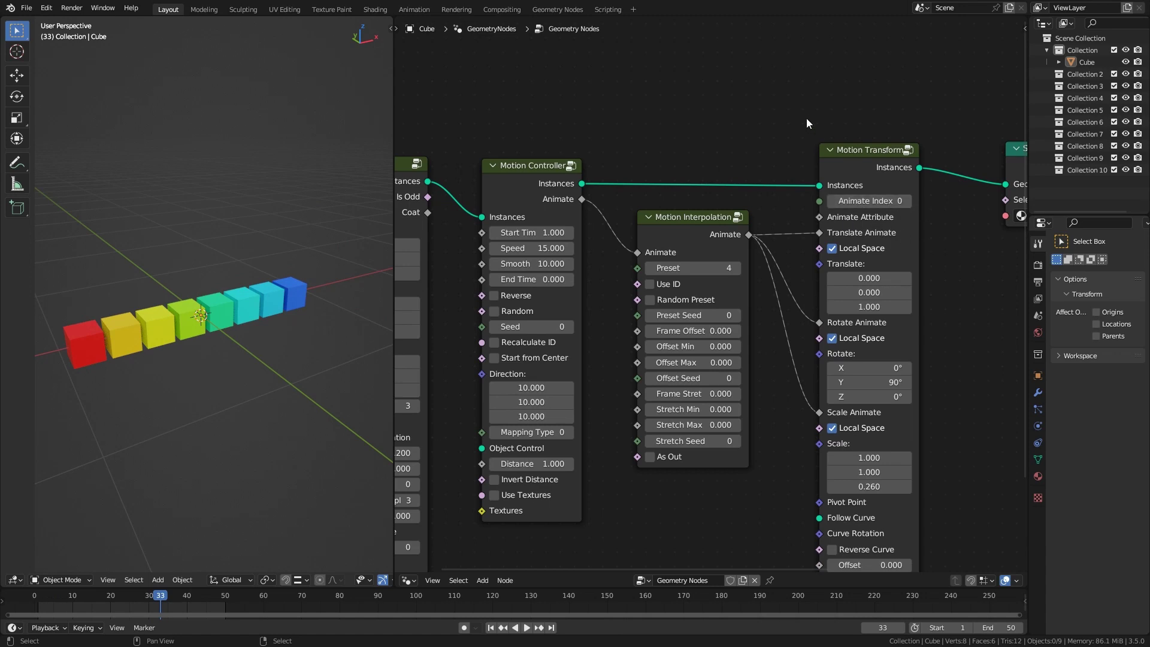
{"action": "middle_click_drag", "start_coordinate": [804, 120], "coordinate": [844, 274]}
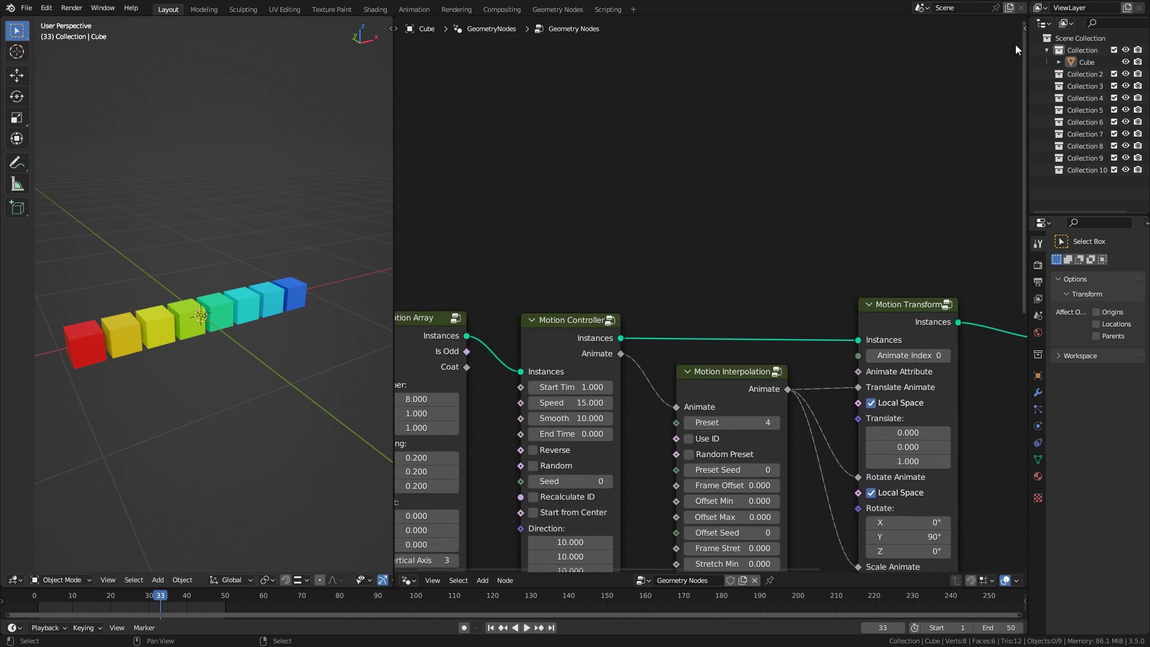
{"action": "left_click_drag", "start_coordinate": [1024, 17], "coordinate": [569, 270]}
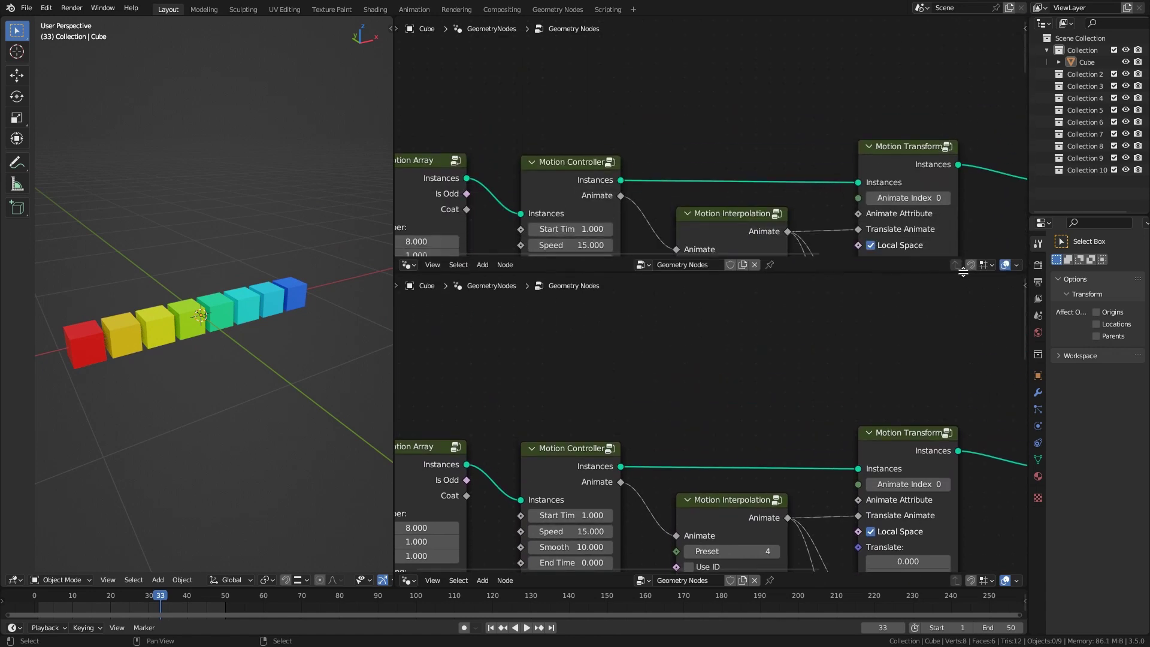
{"action": "left_click", "coordinate": [409, 264]}
{"action": "left_click", "coordinate": [444, 225]}
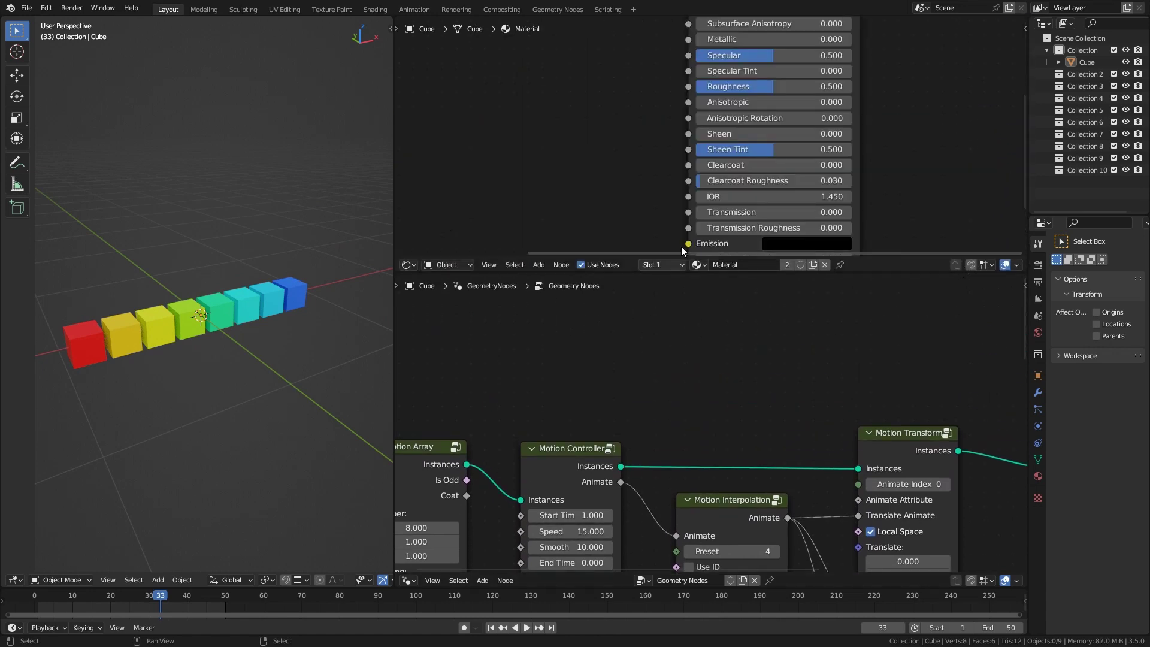
Step: Widen the Motion Attribute node in the cube's material node tree
{"action": "middle_click_drag", "start_coordinate": [607, 114], "coordinate": [707, 195]}
{"action": "middle_click_drag", "start_coordinate": [675, 181], "coordinate": [713, 198]}
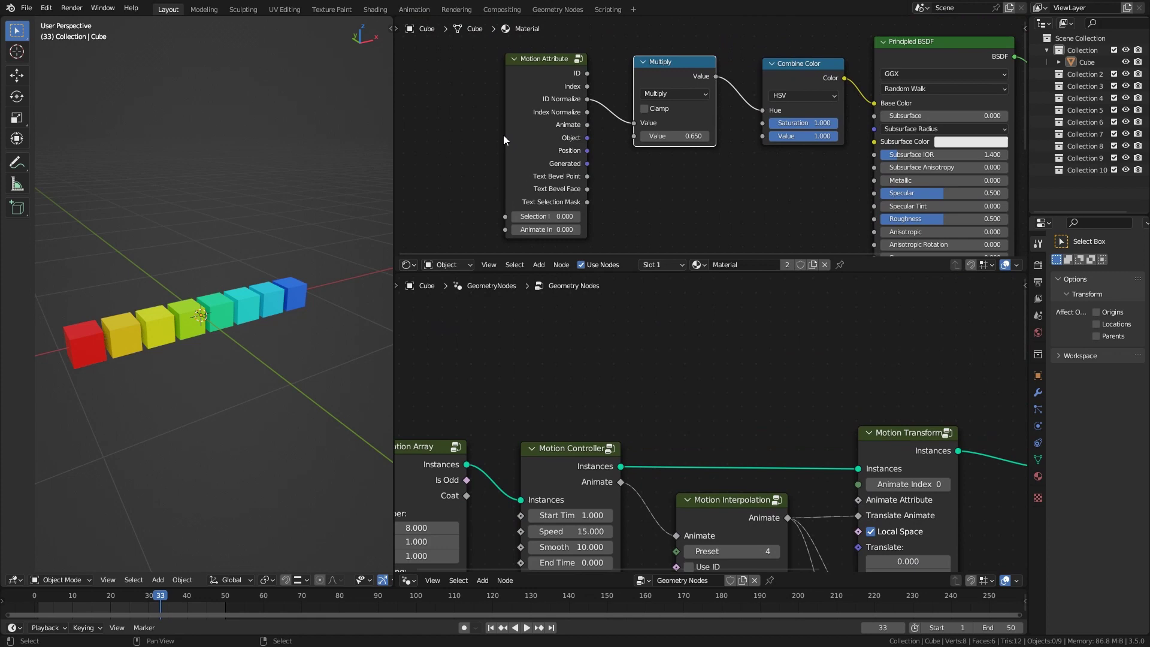
{"action": "left_click_drag", "start_coordinate": [505, 151], "coordinate": [470, 149]}
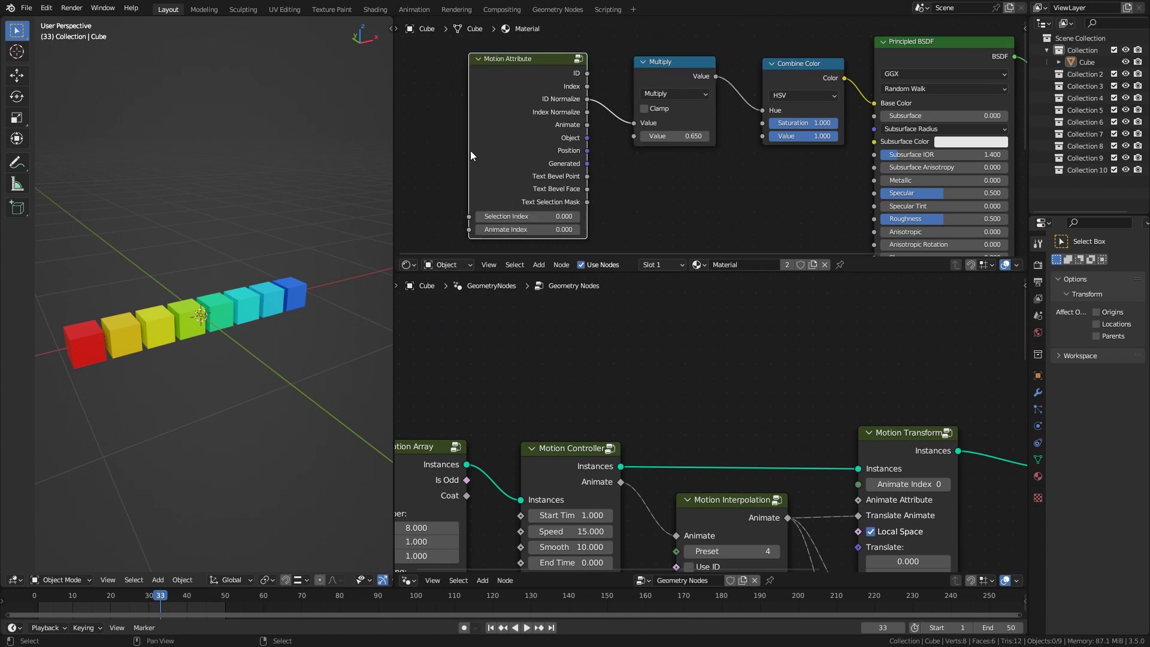
{"action": "middle_click_drag", "start_coordinate": [655, 205], "coordinate": [677, 196]}
Step: Connect Motion Interpolation's Animate output to the Animate Attribute input of Motion Transform
{"action": "middle_click_drag", "start_coordinate": [730, 470], "coordinate": [694, 368]}
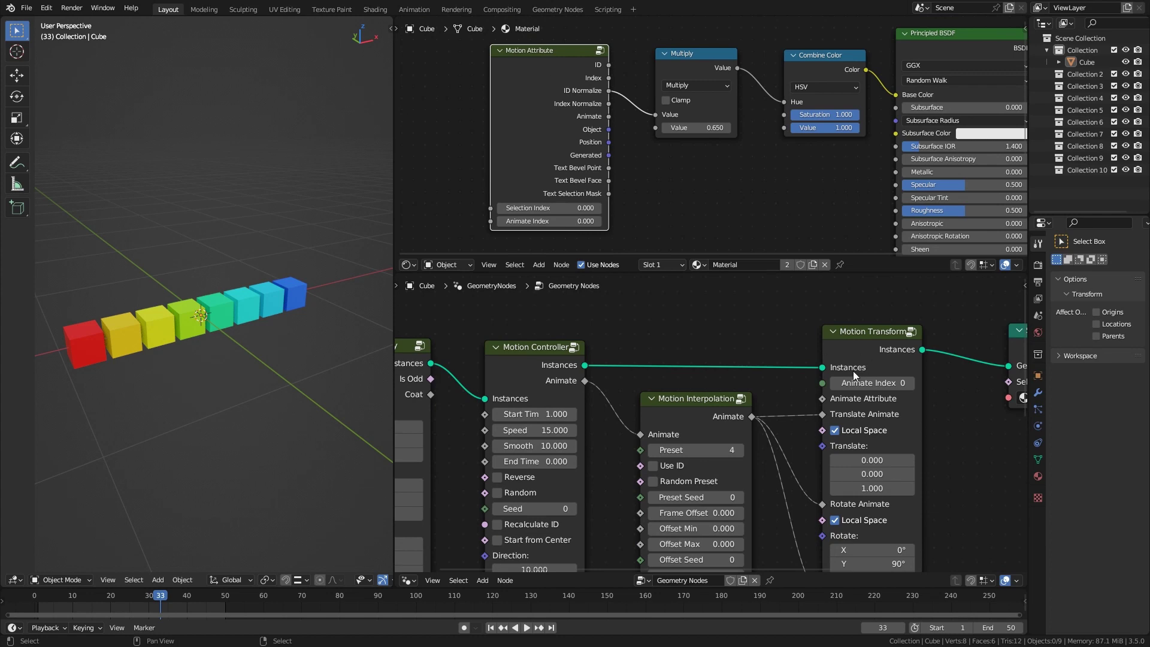
{"action": "middle_click_drag", "start_coordinate": [778, 356], "coordinate": [743, 343]}
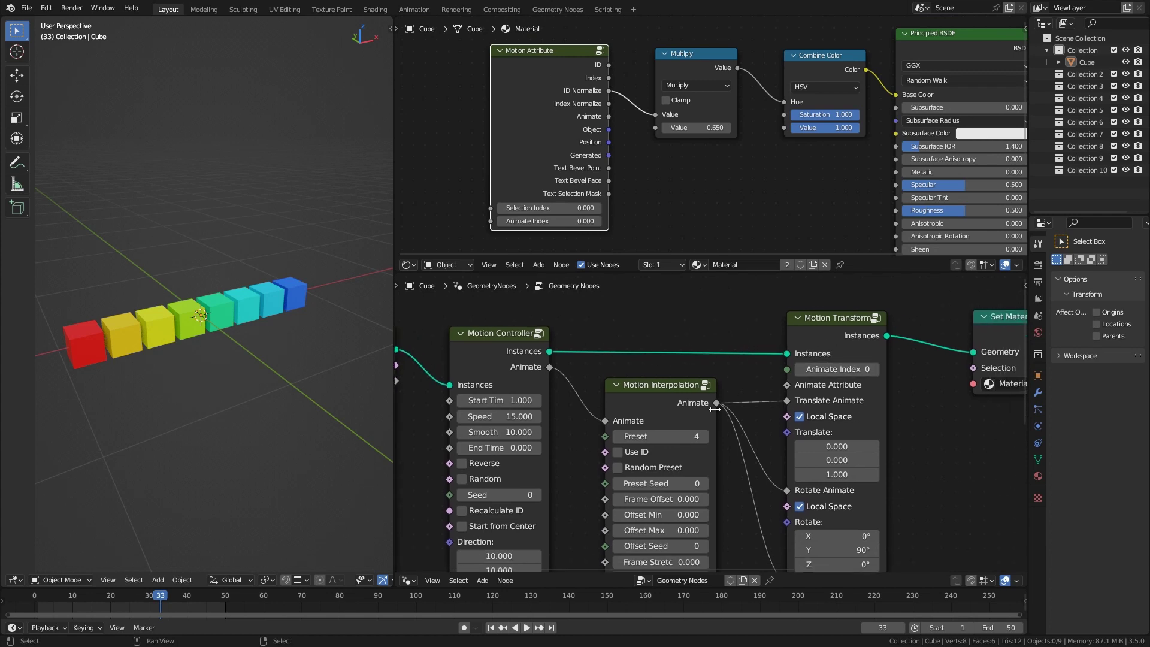
{"action": "left_click_drag", "start_coordinate": [717, 403], "coordinate": [718, 405]}
{"action": "left_click_drag", "start_coordinate": [784, 384], "coordinate": [785, 384]}
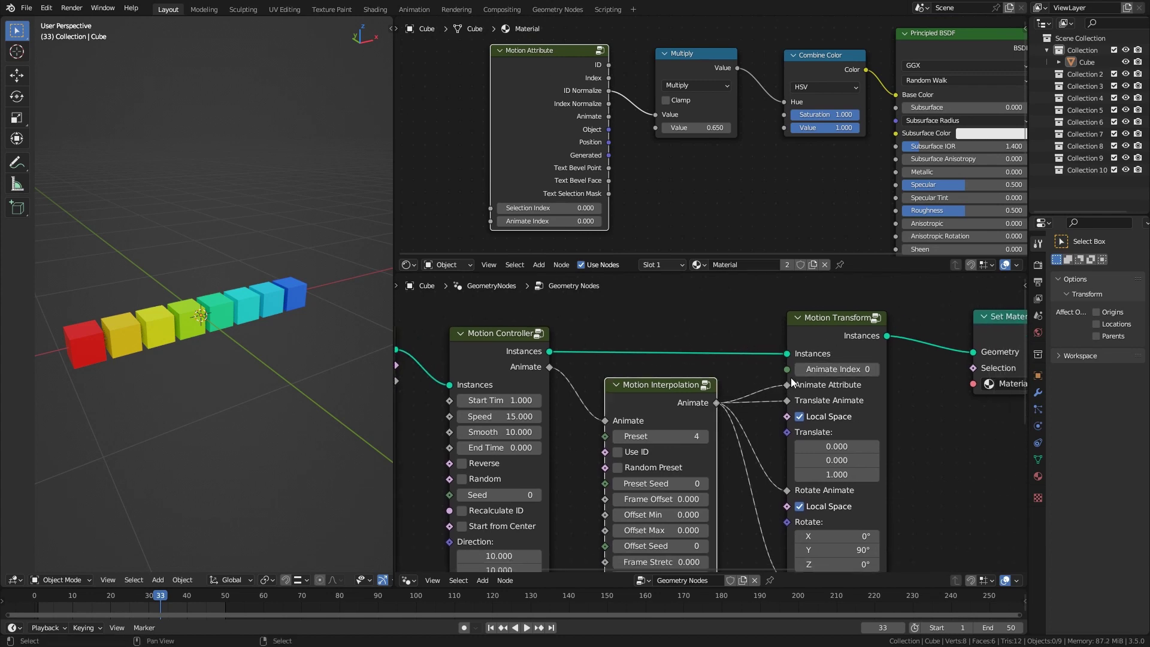
Step: Delete the material's Multiply and Combine Color nodes while keeping the link from Motion Attribute to Base Color
{"action": "middle_click_drag", "start_coordinate": [707, 175], "coordinate": [684, 194]}
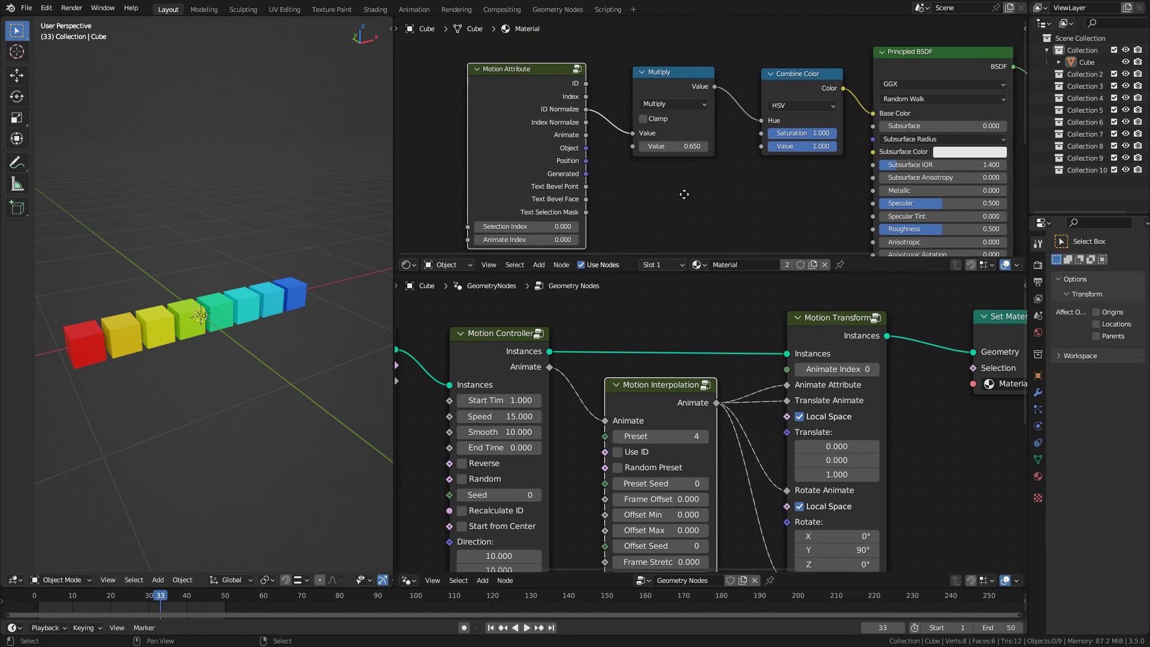
{"action": "left_click", "coordinate": [682, 77]}
{"action": "left_click", "coordinate": [785, 85], "text": "shift"}
{"action": "key", "text": "ctrl+x"}
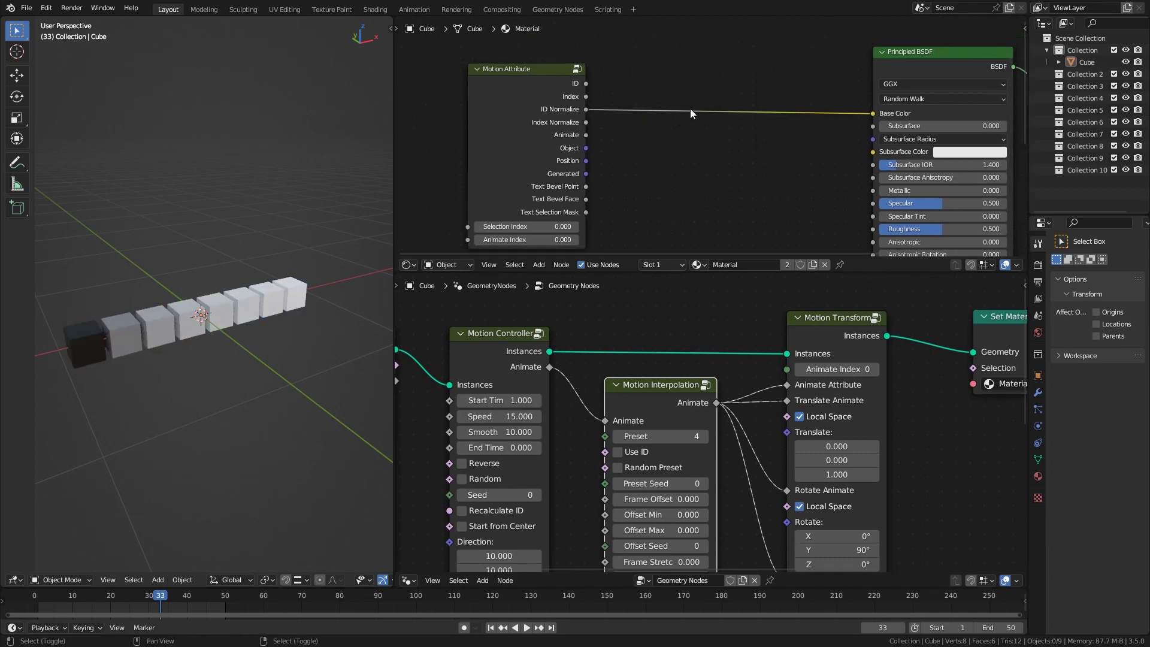
Step: Insert a ColorRamp between Motion Attribute's Animate output and the shader's Base Color, and scrub the timeline to frame 15
{"action": "key", "text": "shift+a"}
{"action": "mouse_move", "coordinate": [681, 199]}
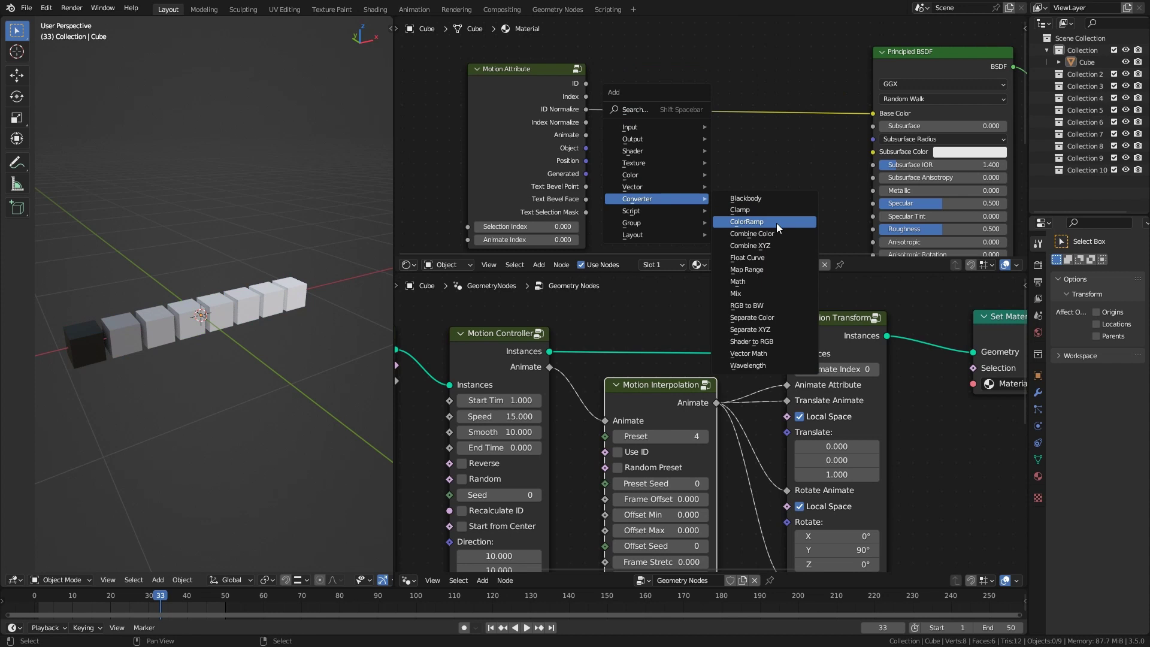
{"action": "left_click", "coordinate": [776, 223]}
{"action": "left_click", "coordinate": [691, 90]}
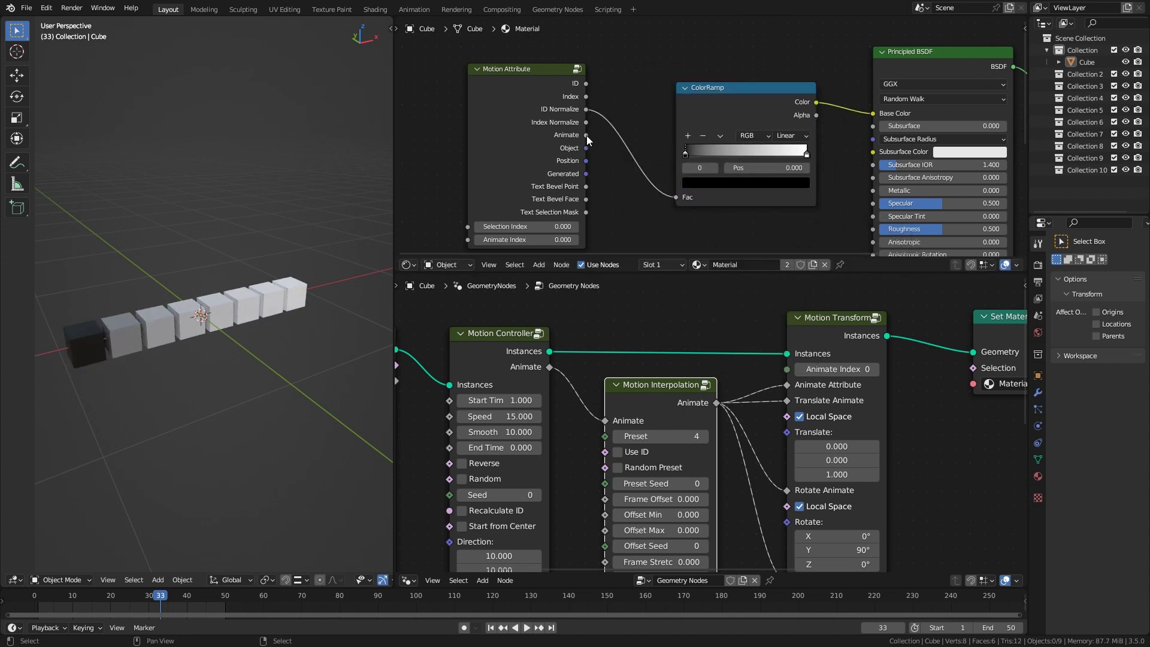
{"action": "left_click_drag", "start_coordinate": [588, 135], "coordinate": [677, 197]}
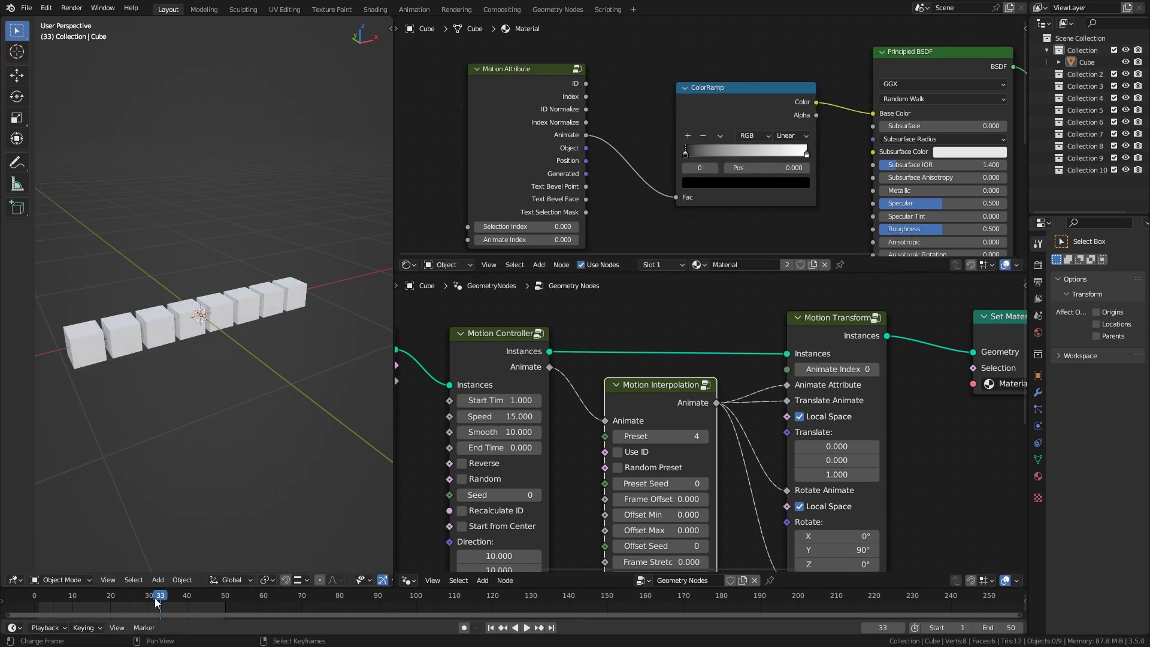
{"action": "left_click_drag", "start_coordinate": [137, 604], "coordinate": [92, 581]}
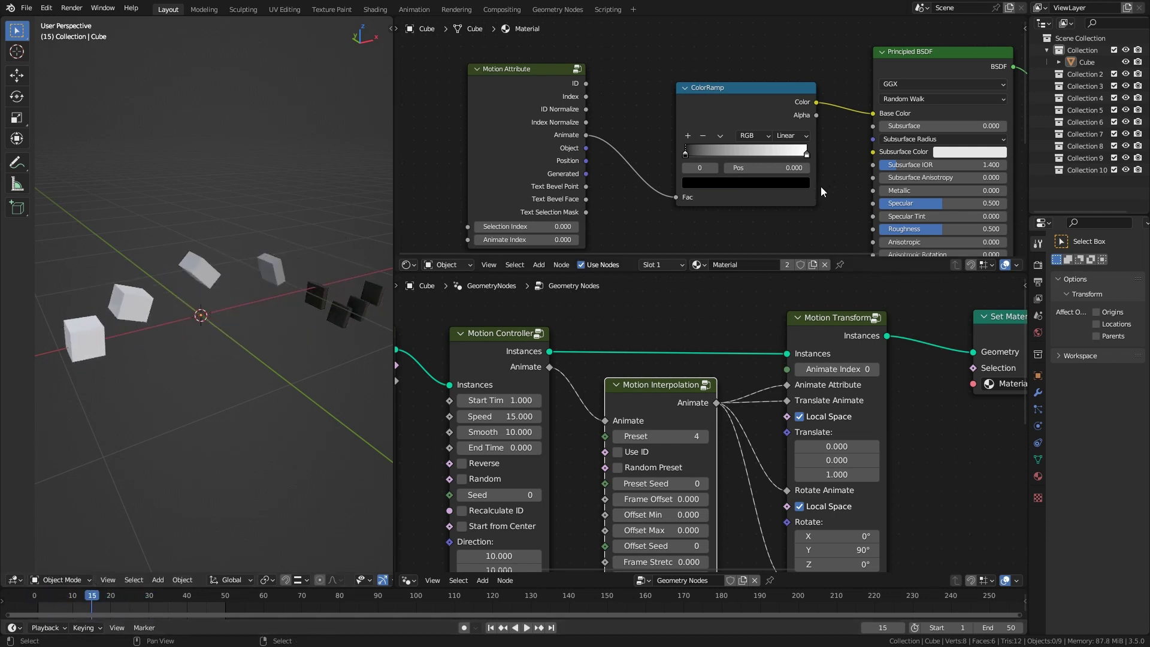
Step: Colour the ColorRamp's first stop yellow and its last stop cyan, and play back the animation to check the colours
{"action": "middle_click_drag", "start_coordinate": [787, 191], "coordinate": [778, 189]}
{"action": "left_click", "coordinate": [760, 183]}
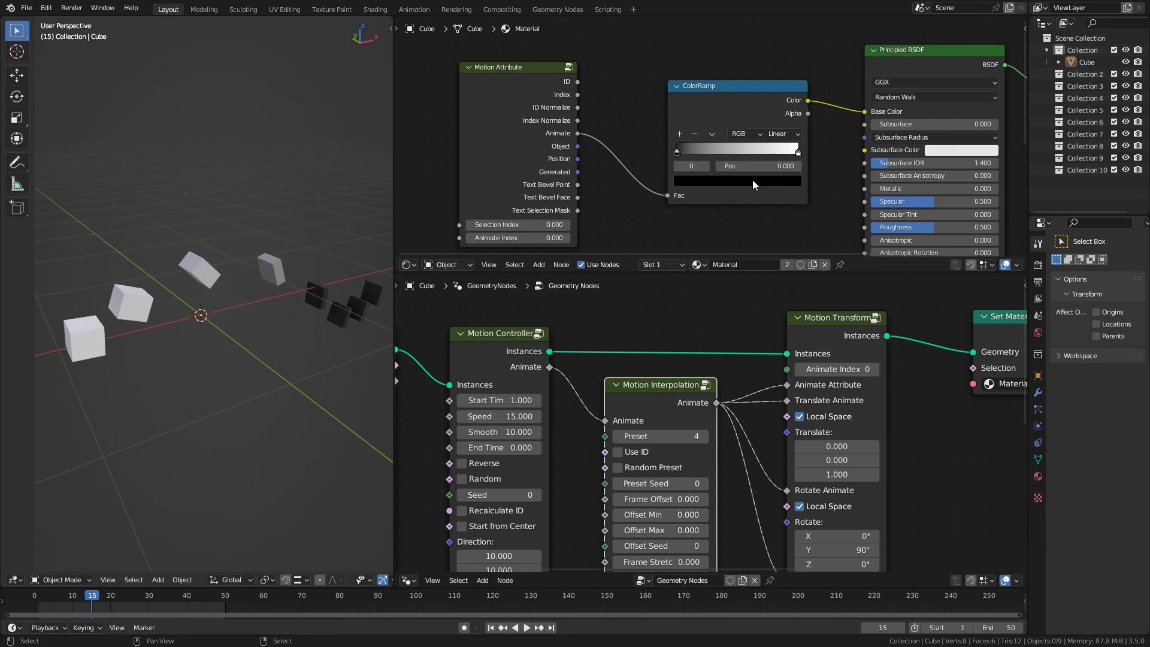
{"action": "left_click", "coordinate": [752, 180]}
{"action": "left_click_drag", "start_coordinate": [774, 83], "coordinate": [776, 13]}
{"action": "left_click", "coordinate": [701, 73]}
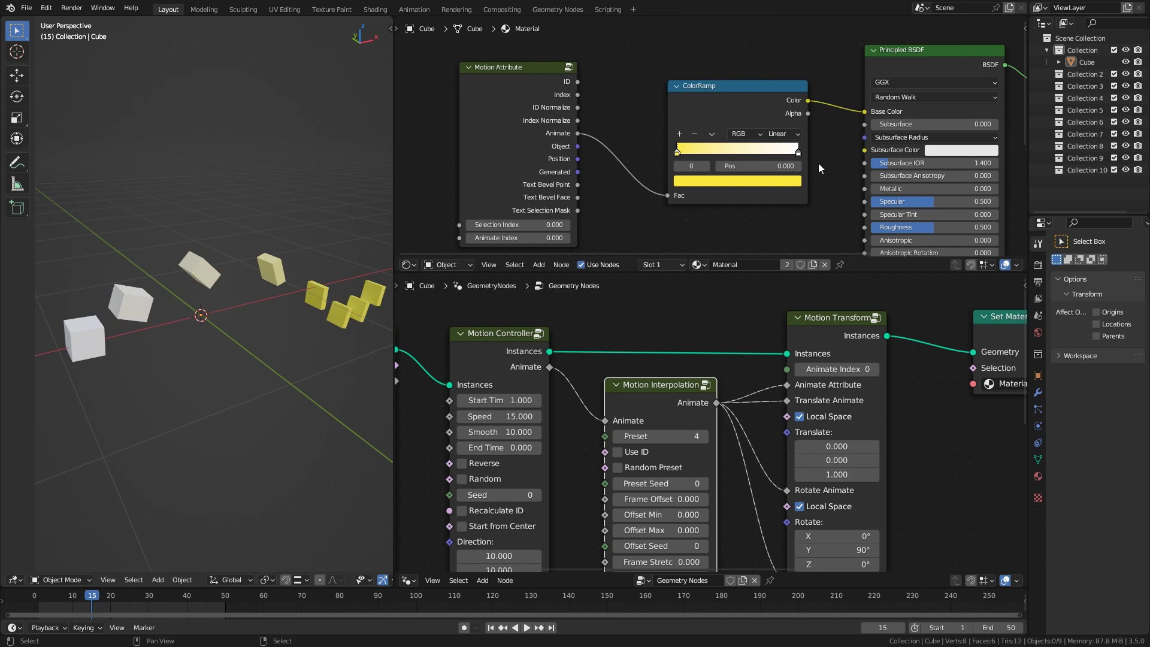
{"action": "left_click", "coordinate": [798, 152]}
{"action": "left_click", "coordinate": [756, 180]}
{"action": "left_click", "coordinate": [723, 20]}
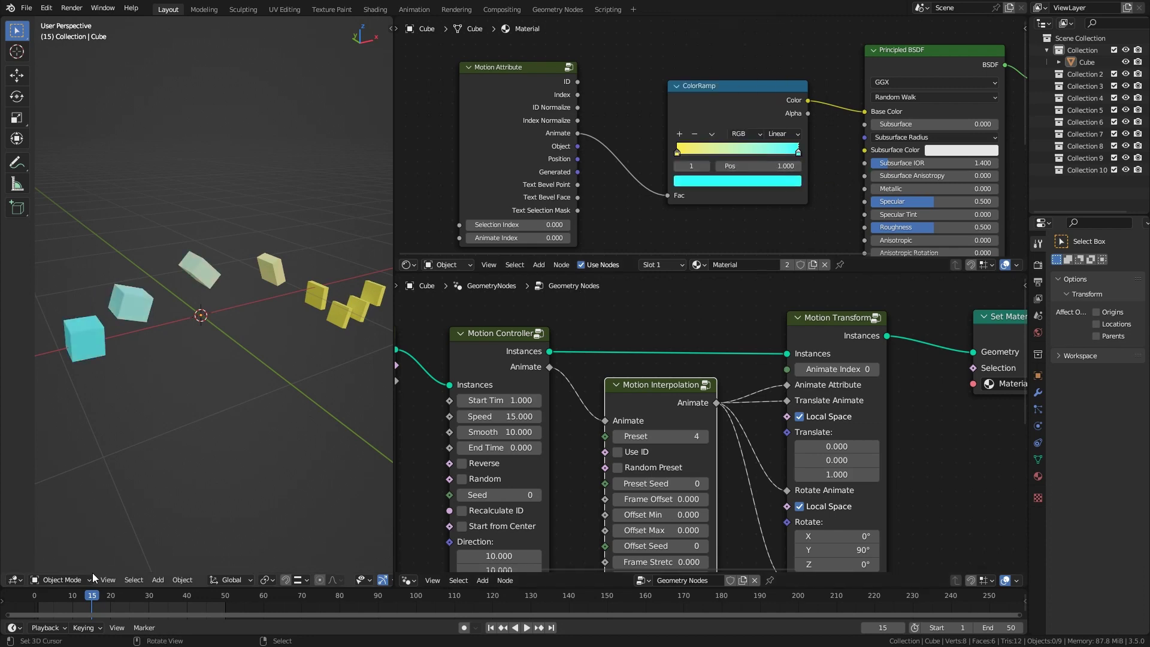
{"action": "key", "text": "space"}
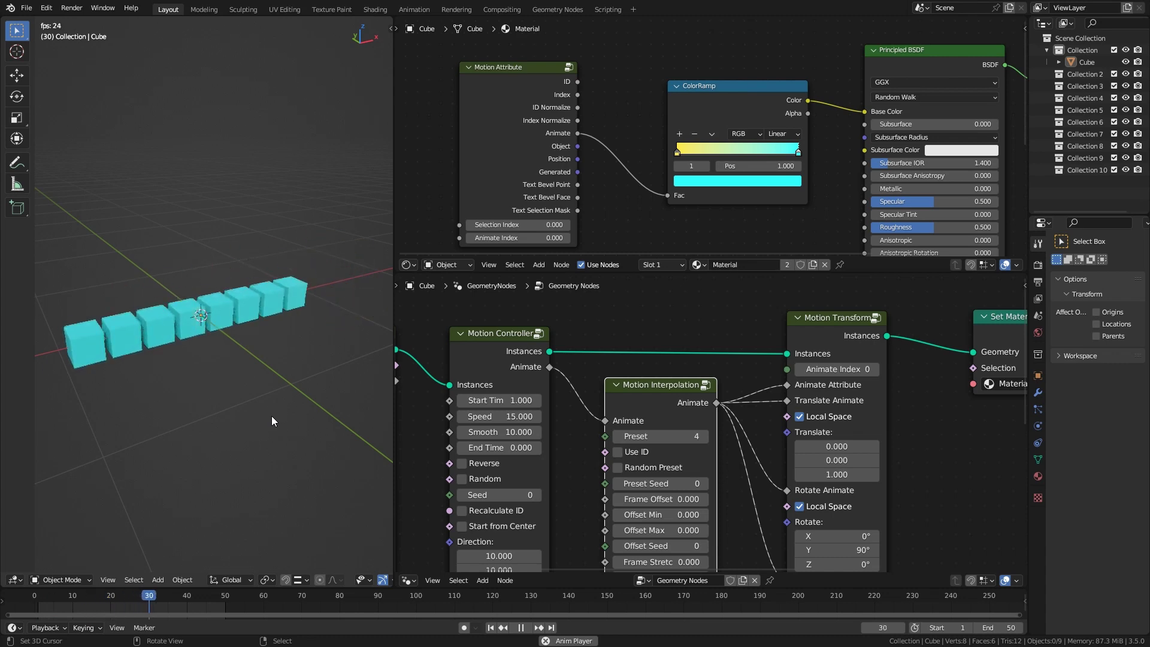
{"action": "key", "text": "space"}
Step: Switch the ColorRamp's colour mode to HSV and scrub the timeline to frame 18
{"action": "left_click", "coordinate": [746, 134]}
{"action": "left_click", "coordinate": [750, 159]}
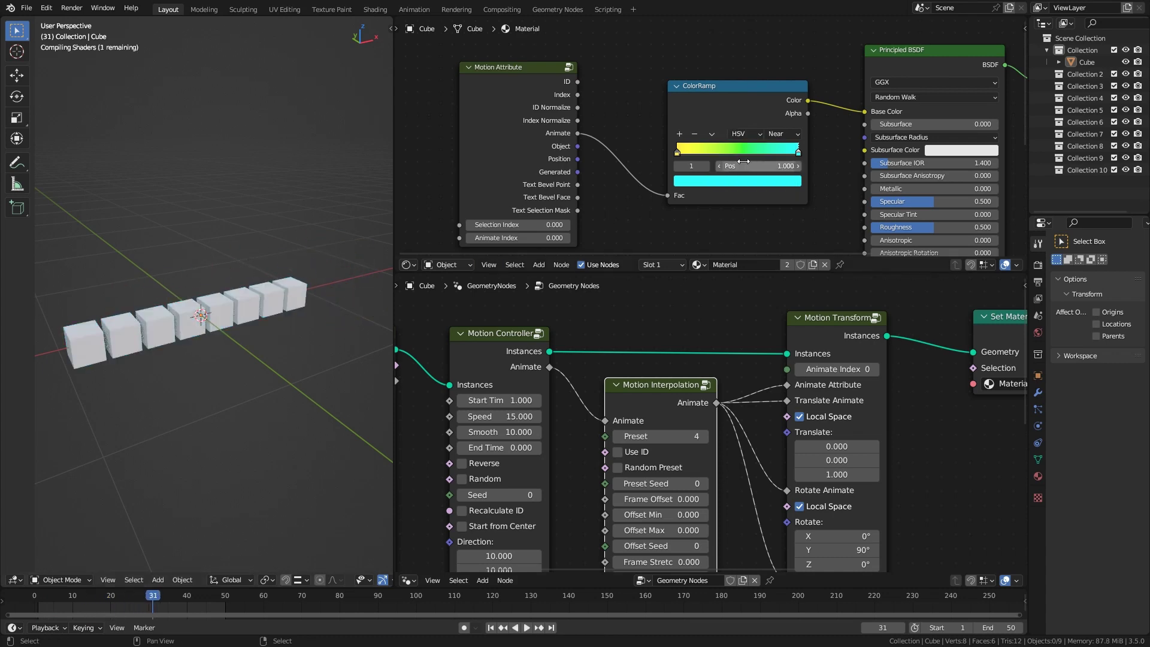
{"action": "left_click_drag", "start_coordinate": [138, 604], "coordinate": [103, 605]}
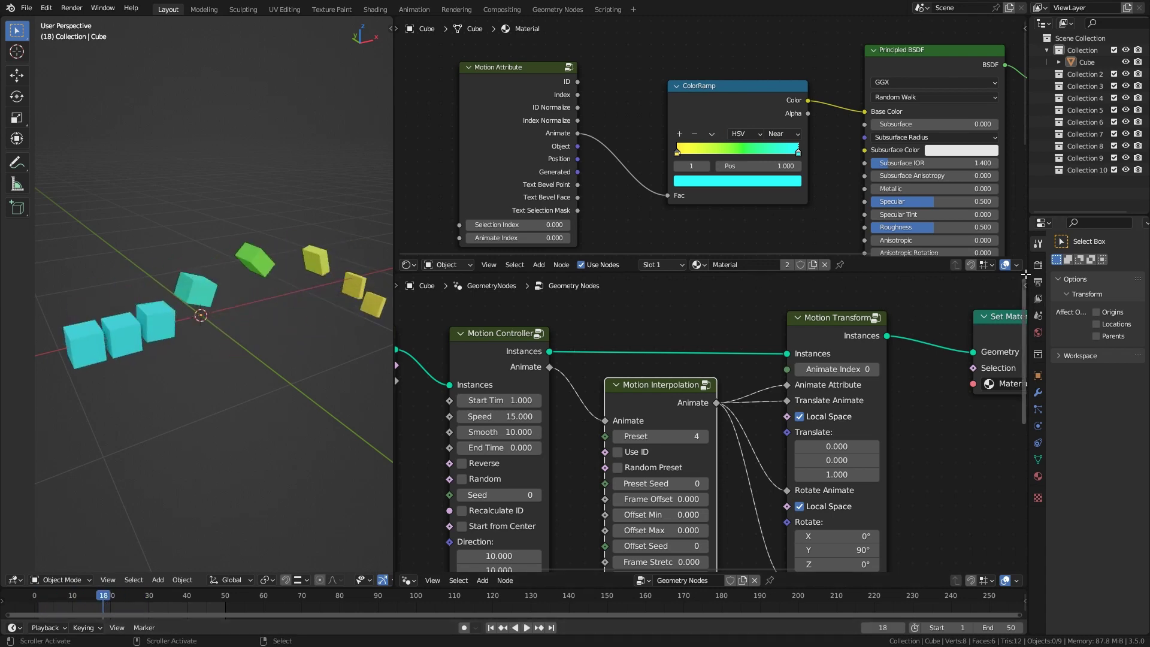
Step: Close the Shader Editor area so the geometry node editor takes over its space
{"action": "left_click_drag", "start_coordinate": [1026, 275], "coordinate": [982, 222]}
{"action": "middle_click_drag", "start_coordinate": [761, 313], "coordinate": [797, 257]}
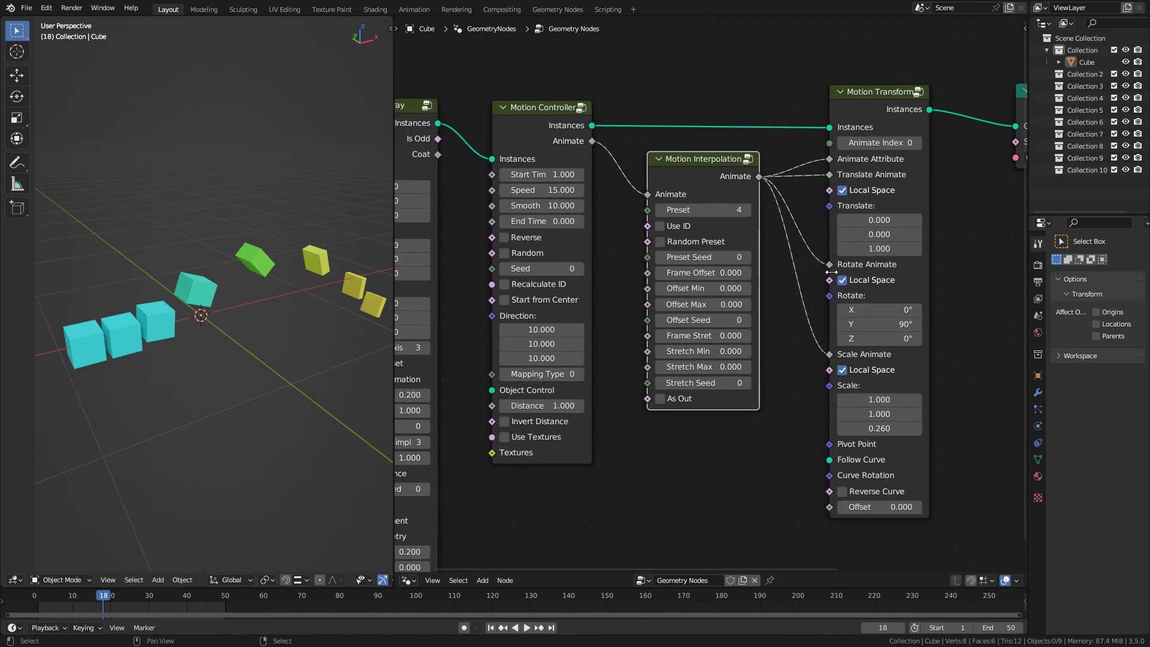
{"action": "middle_click_drag", "start_coordinate": [781, 290], "coordinate": [805, 278]}
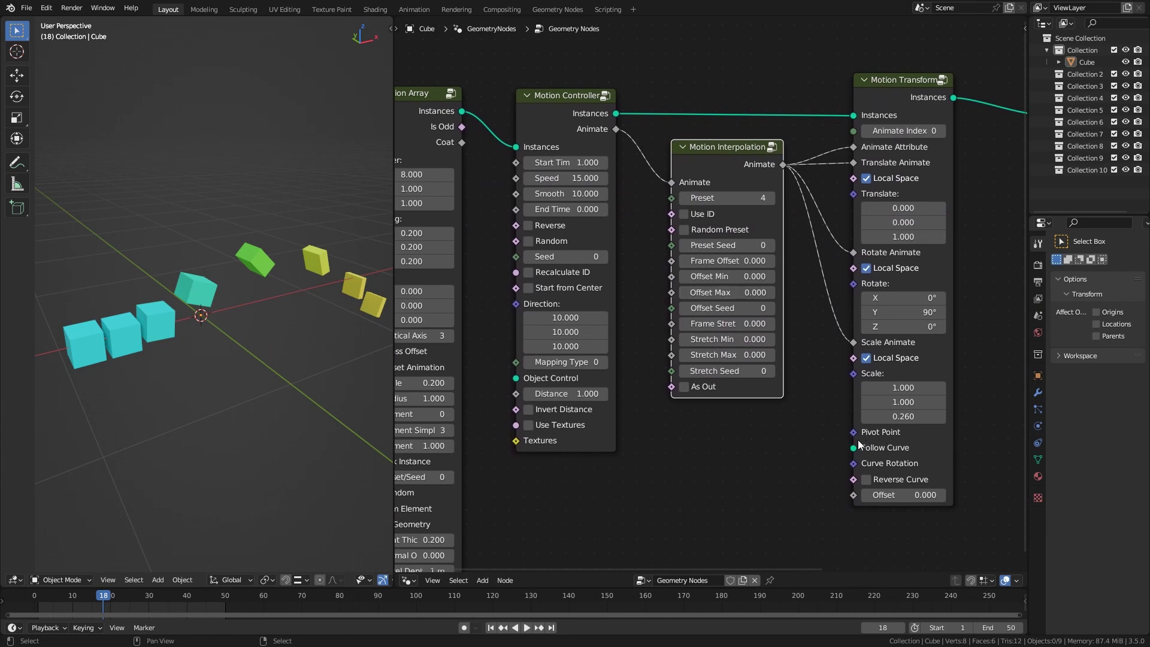
{"action": "middle_click_drag", "start_coordinate": [735, 445], "coordinate": [854, 448]}
{"action": "middle_click_drag", "start_coordinate": [618, 272], "coordinate": [663, 276]}
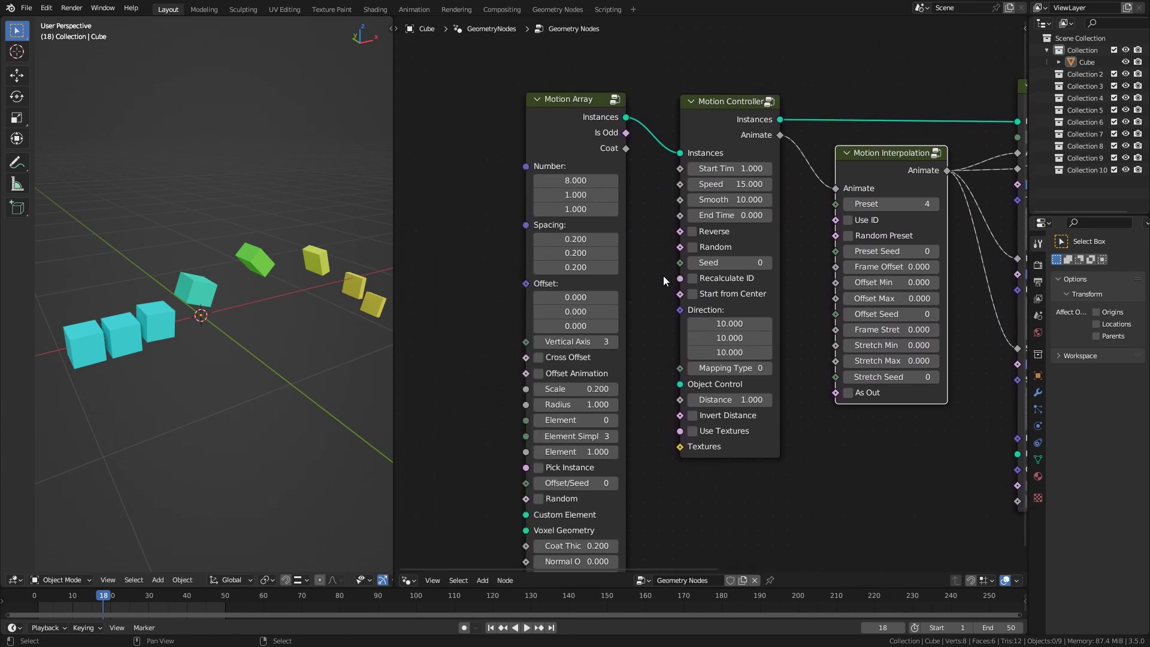
Step: Replace the Motion Array node with a String to Curves node whose Curve Instances feed Motion Controller's Instances input
{"action": "left_click", "coordinate": [599, 127]}
{"action": "key", "text": "x"}
{"action": "key", "text": "shift+a"}
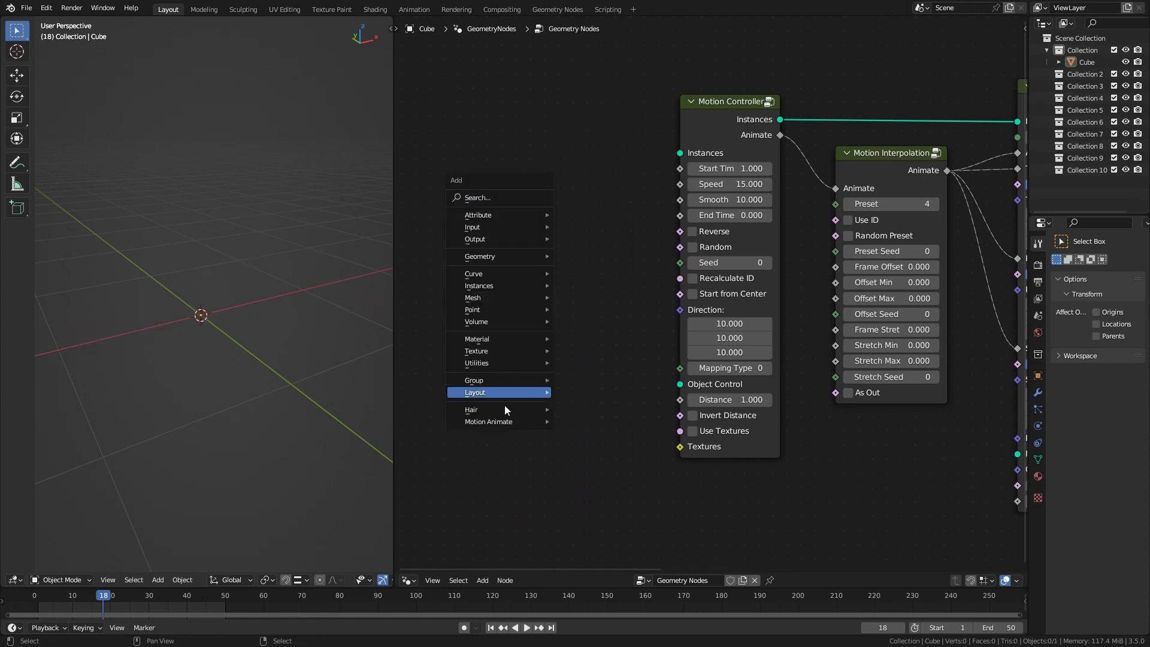
{"action": "mouse_move", "coordinate": [489, 362]}
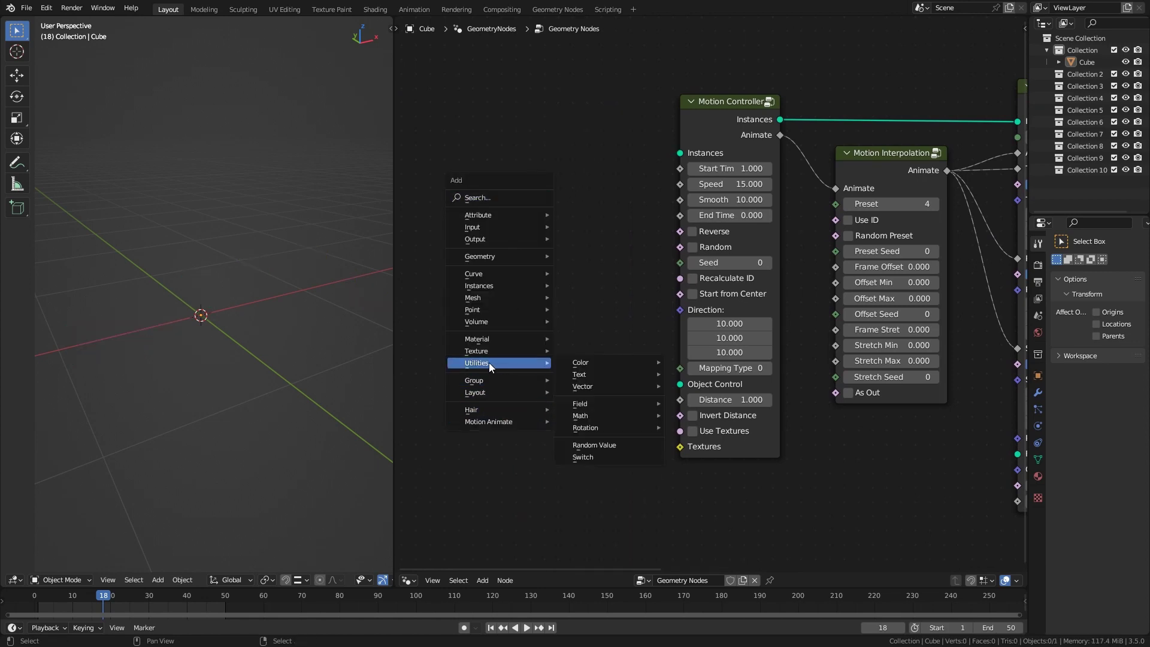
{"action": "mouse_move", "coordinate": [610, 374]}
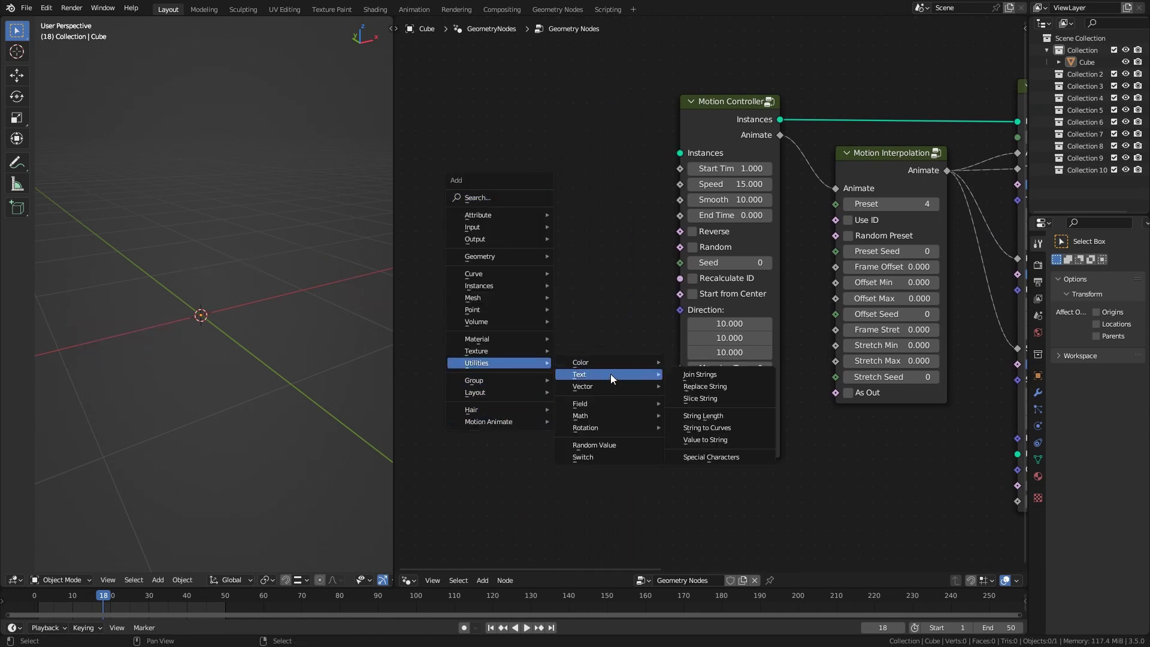
{"action": "left_click", "coordinate": [716, 429]}
{"action": "left_click", "coordinate": [450, 135]}
{"action": "left_click_drag", "start_coordinate": [583, 158], "coordinate": [680, 153]}
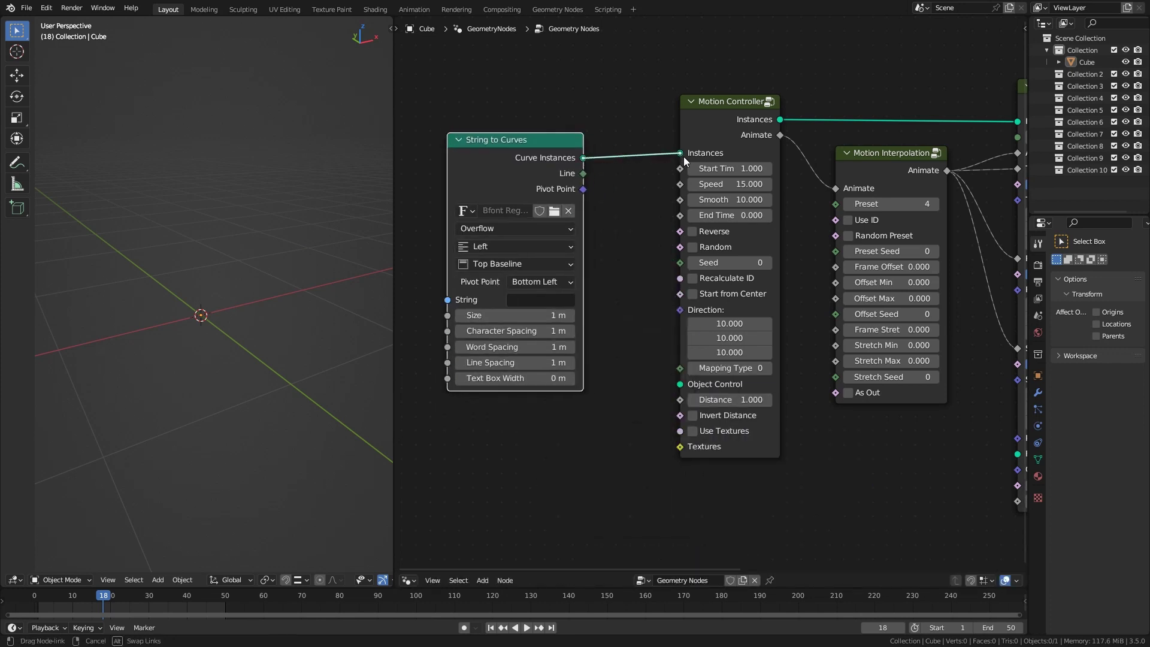
Step: Set the String to Curves text to "Some Text Here" and its horizontal alignment to Center
{"action": "left_click", "coordinate": [546, 303]}
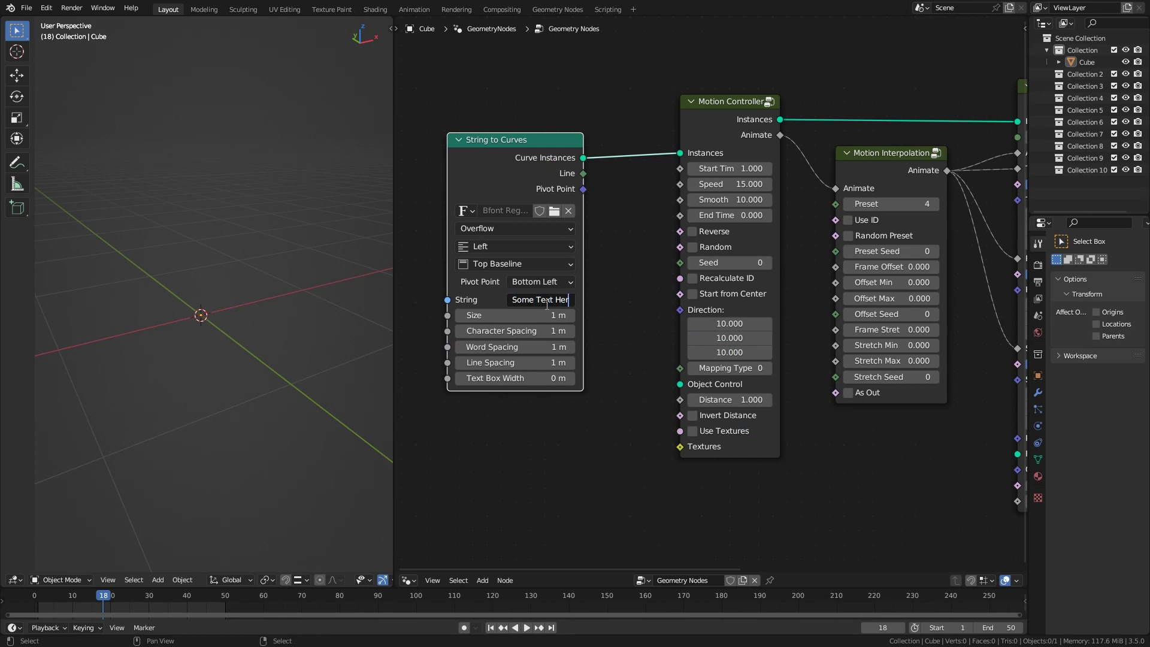
{"action": "type", "text": "Some Text Here"}
{"action": "key", "text": "Return"}
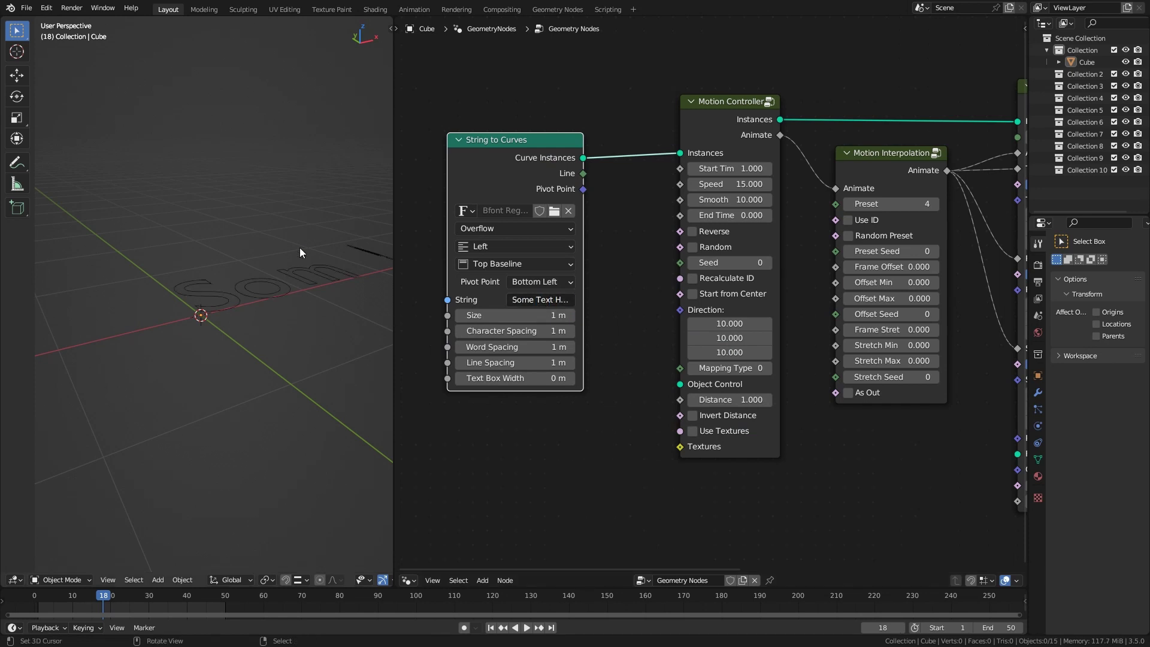
{"action": "middle_click_drag", "start_coordinate": [300, 247], "coordinate": [248, 282]}
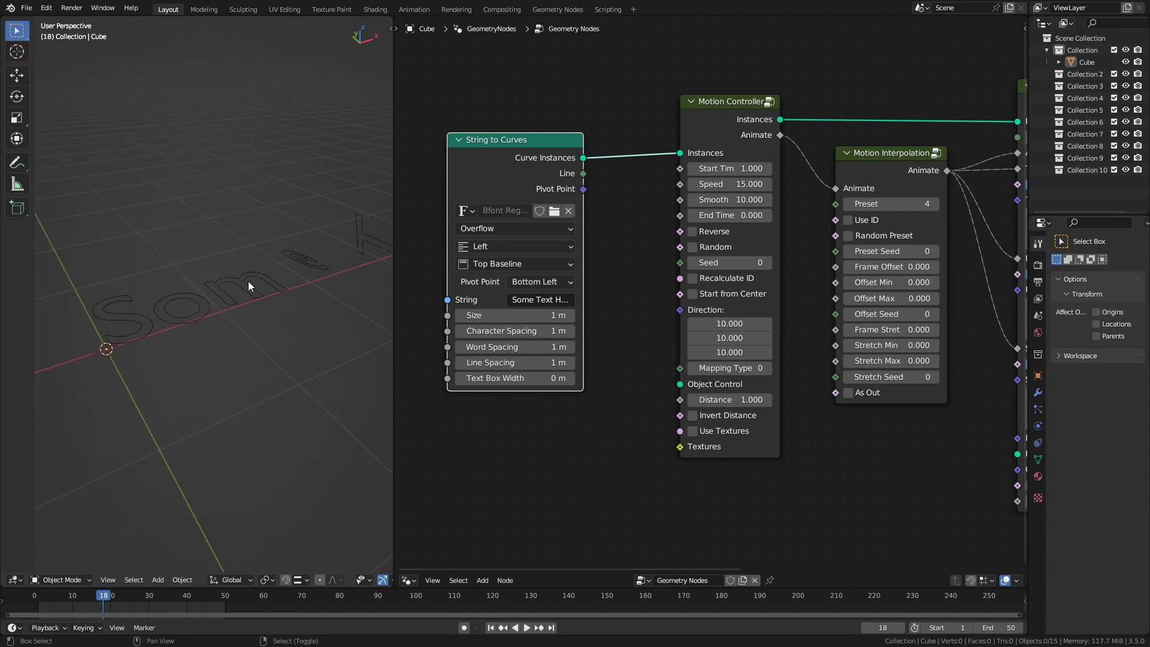
{"action": "left_click", "coordinate": [540, 250]}
{"action": "left_click", "coordinate": [487, 279]}
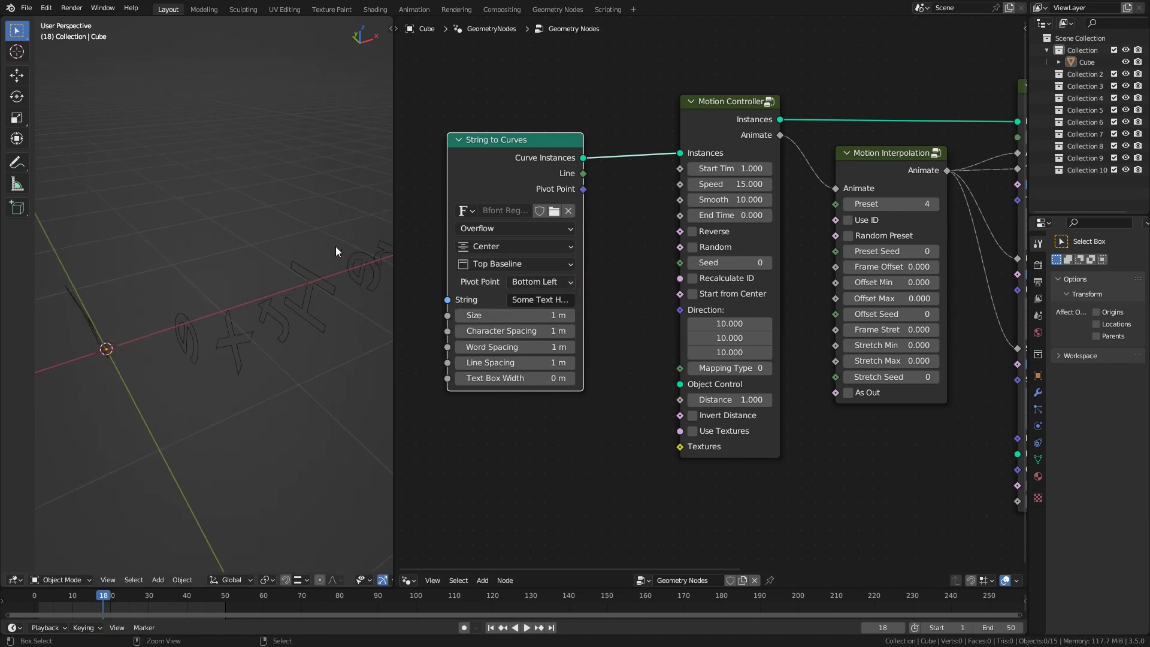
{"action": "middle_click_drag", "start_coordinate": [338, 246], "coordinate": [345, 327]}
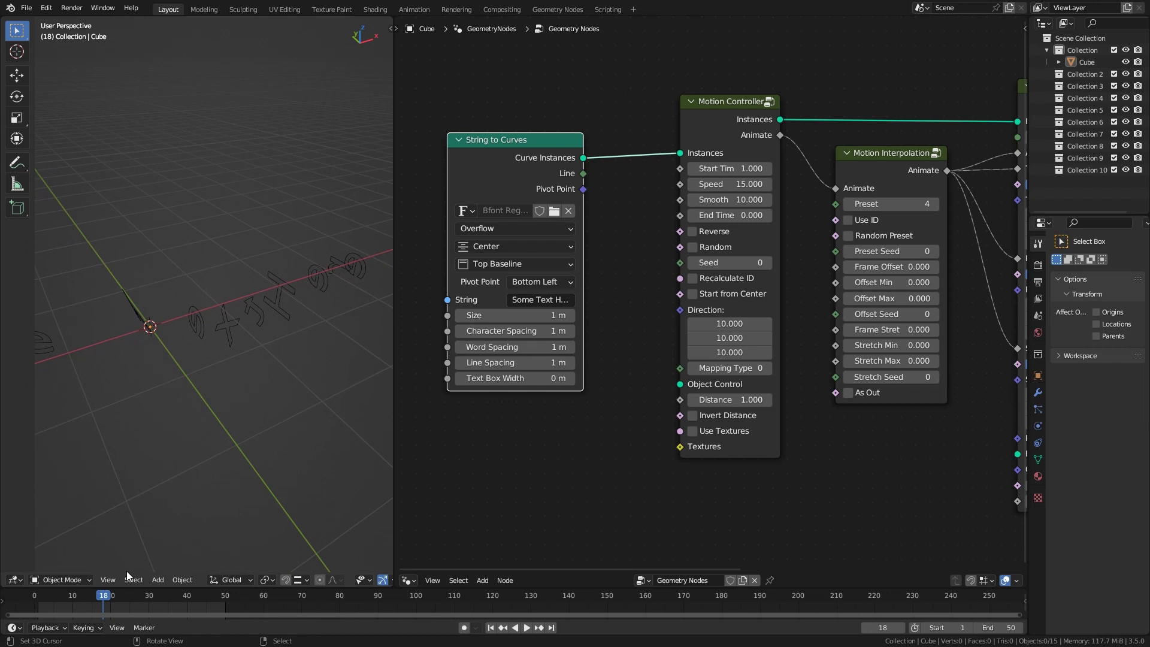
Step: Play the text animation from the start of the timeline to check how the letters move
{"action": "left_click_drag", "start_coordinate": [103, 598], "coordinate": [35, 602]}
{"action": "middle_click_drag", "start_coordinate": [197, 460], "coordinate": [266, 441], "text": "shift"}
{"action": "key", "text": "space"}
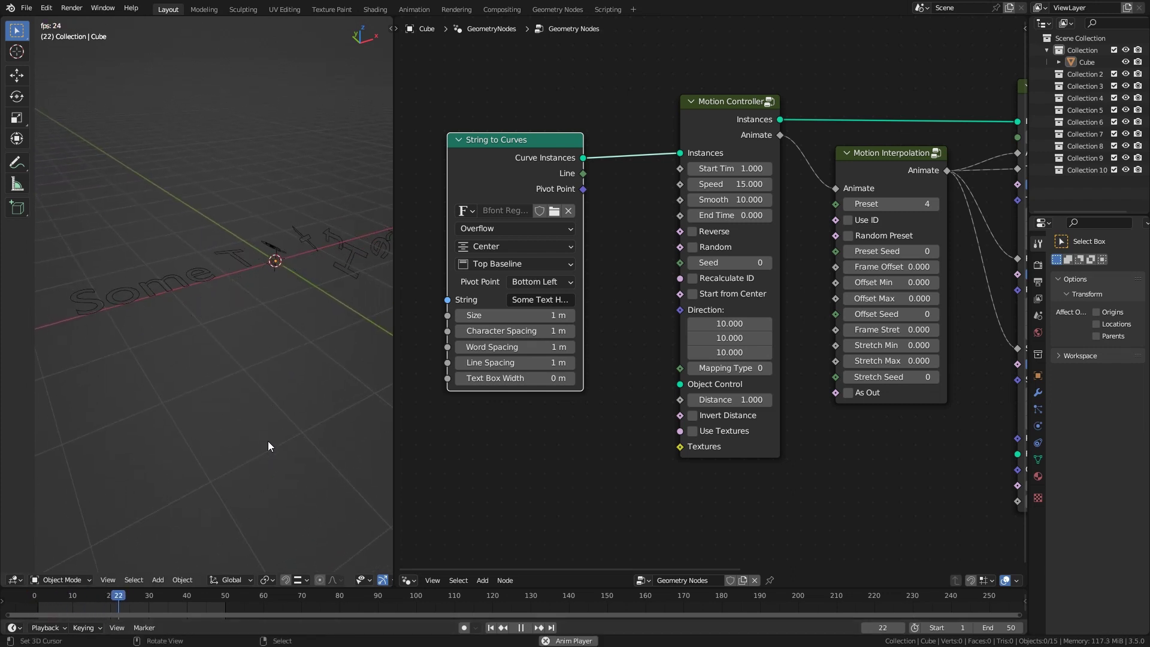
{"action": "middle_click_drag", "start_coordinate": [290, 366], "coordinate": [295, 387]}
{"action": "key", "text": "space"}
Step: Insert a Motion TextStyle node on the link between String to Curves and Motion Controller
{"action": "middle_click_drag", "start_coordinate": [547, 173], "coordinate": [528, 192]}
{"action": "key", "text": "shift+a"}
{"action": "mouse_move", "coordinate": [559, 264]}
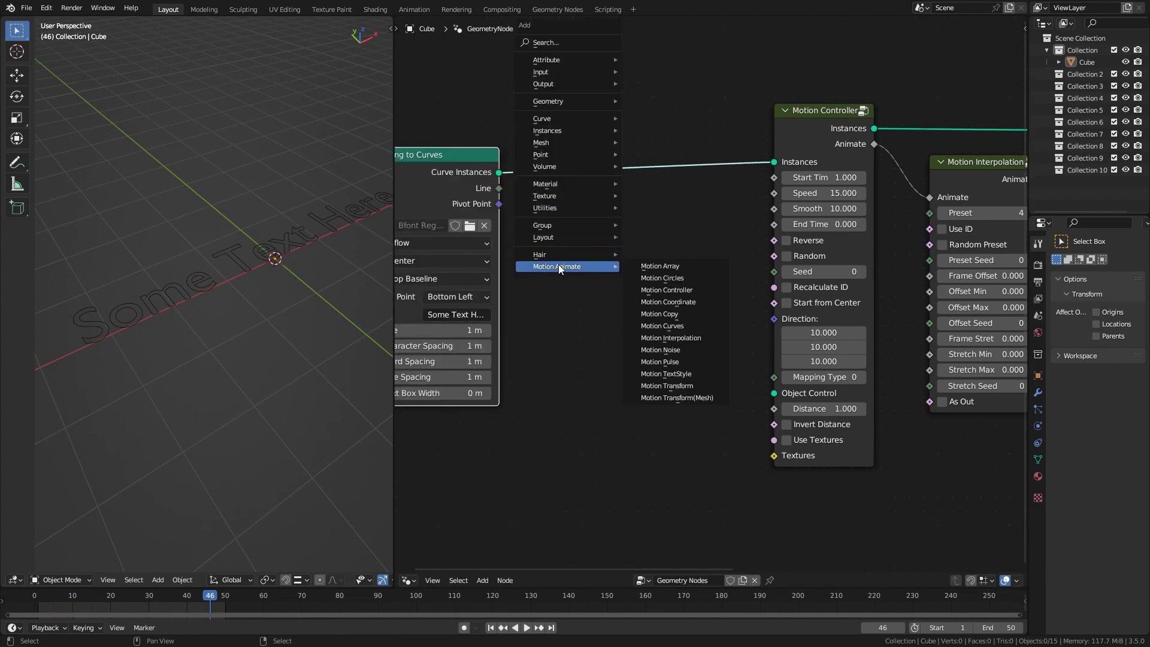
{"action": "left_click", "coordinate": [664, 374]}
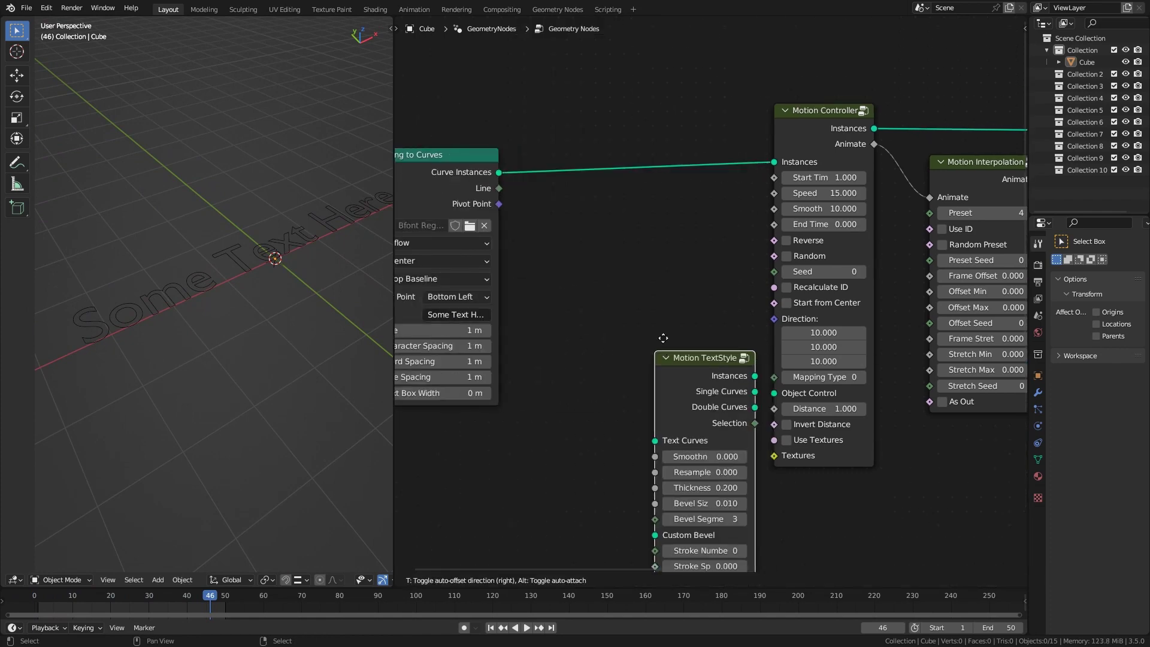
{"action": "left_click", "coordinate": [605, 123]}
{"action": "middle_click_drag", "start_coordinate": [707, 278], "coordinate": [696, 251]}
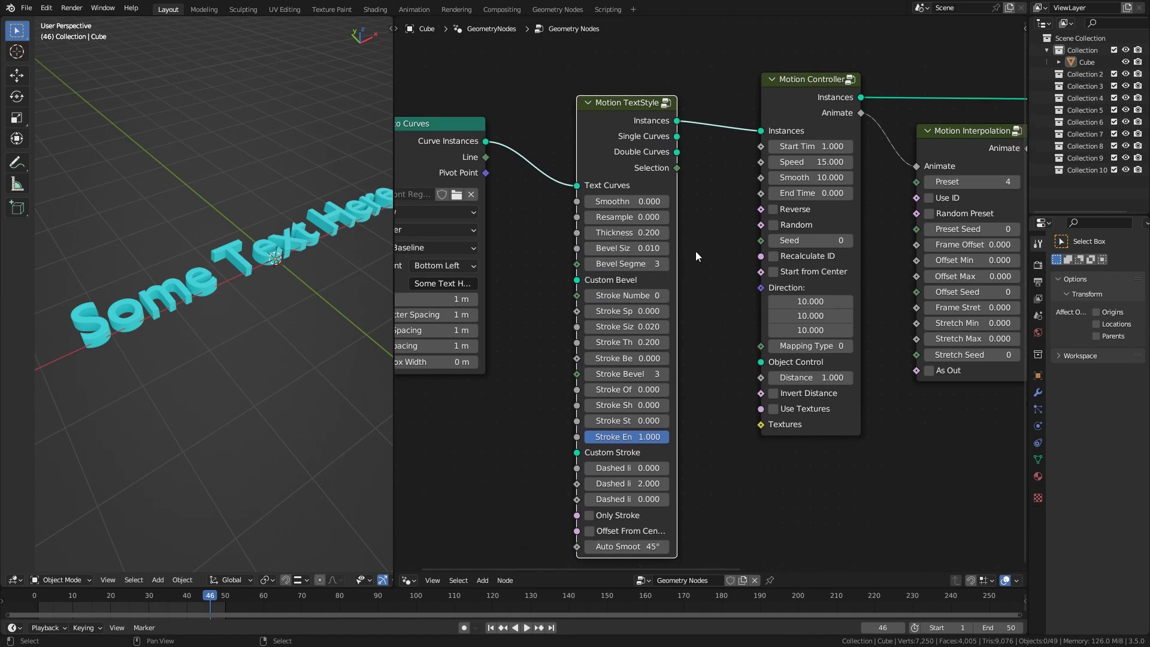
Step: Set Motion TextStyle's Thickness to 0.1 and play back the text animation
{"action": "left_click", "coordinate": [642, 233]}
{"action": "key", "text": "Return"}
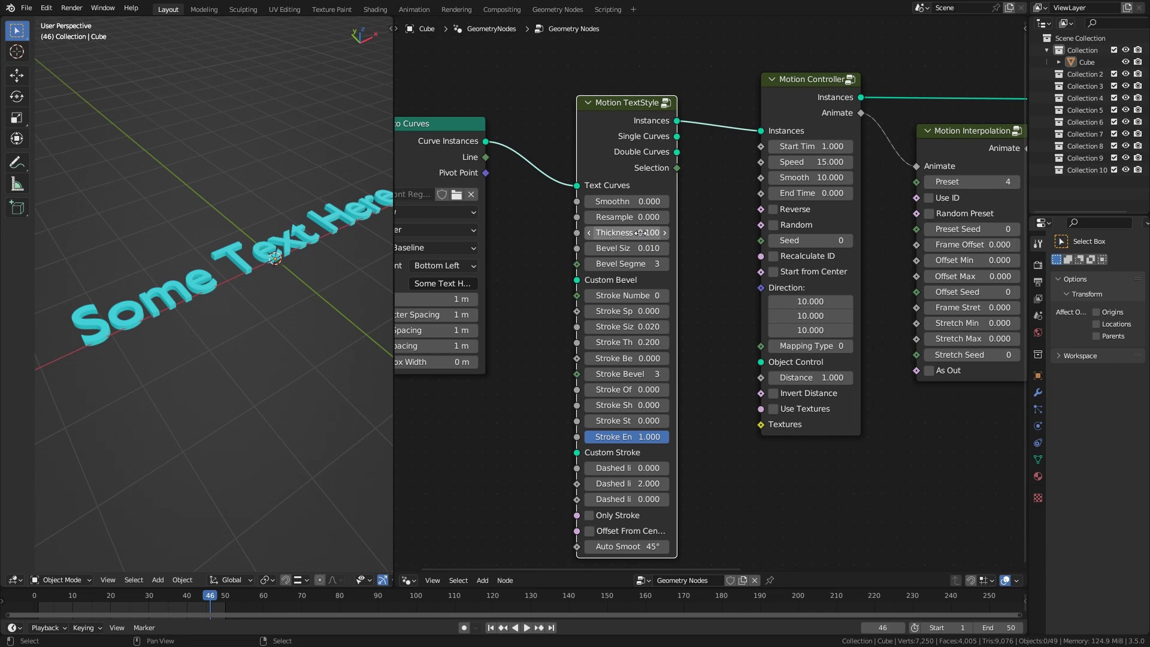
{"action": "middle_click_drag", "start_coordinate": [519, 265], "coordinate": [586, 266]}
{"action": "mouse_move", "coordinate": [243, 308]}
{"action": "middle_mouse_down"}
{"action": "mouse_move", "coordinate": [261, 308]}
{"action": "mouse_move", "coordinate": [253, 326]}
{"action": "middle_mouse_up"}
{"action": "key", "text": "space"}
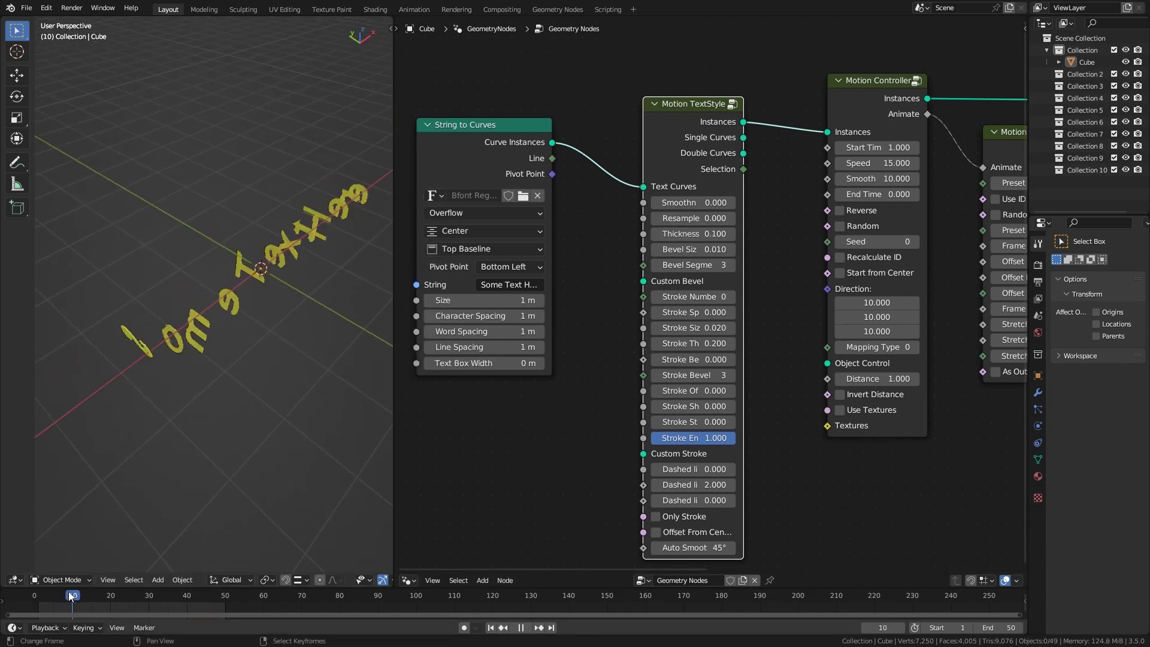
{"action": "key", "text": "space"}
Step: Set the Z scale in Motion Transform to 1 and cut the link into its Scale Animate input
{"action": "middle_click_drag", "start_coordinate": [625, 434], "coordinate": [502, 429]}
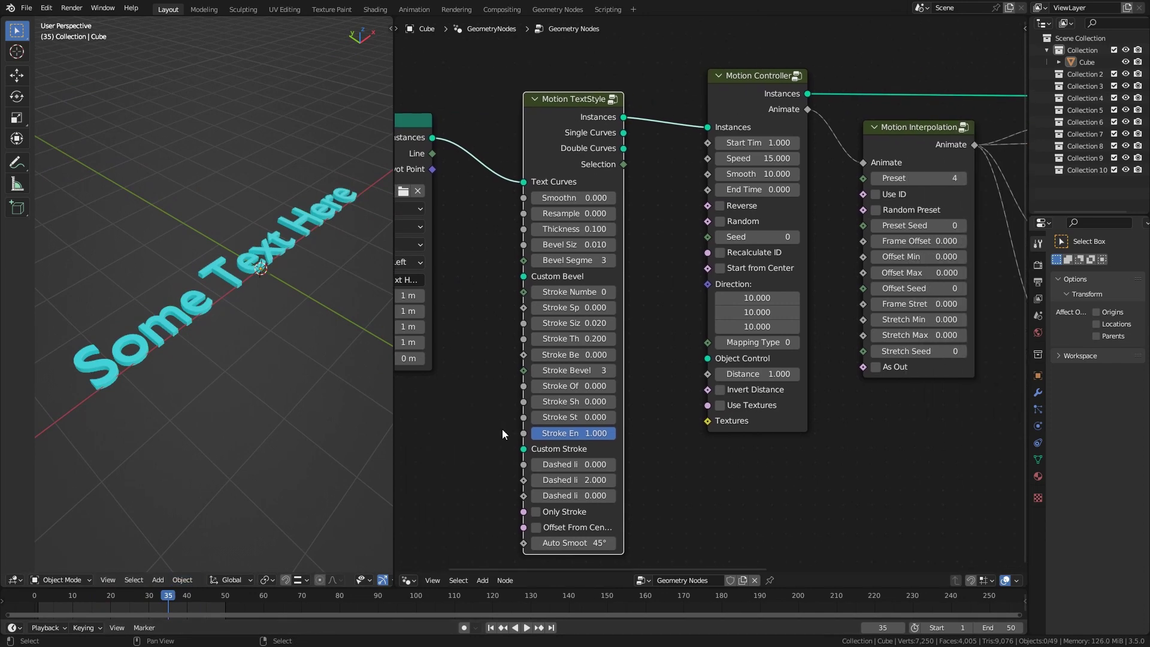
{"action": "middle_click_drag", "start_coordinate": [802, 363], "coordinate": [808, 411], "text": "ctrl"}
{"action": "middle_click_drag", "start_coordinate": [945, 316], "coordinate": [802, 331]}
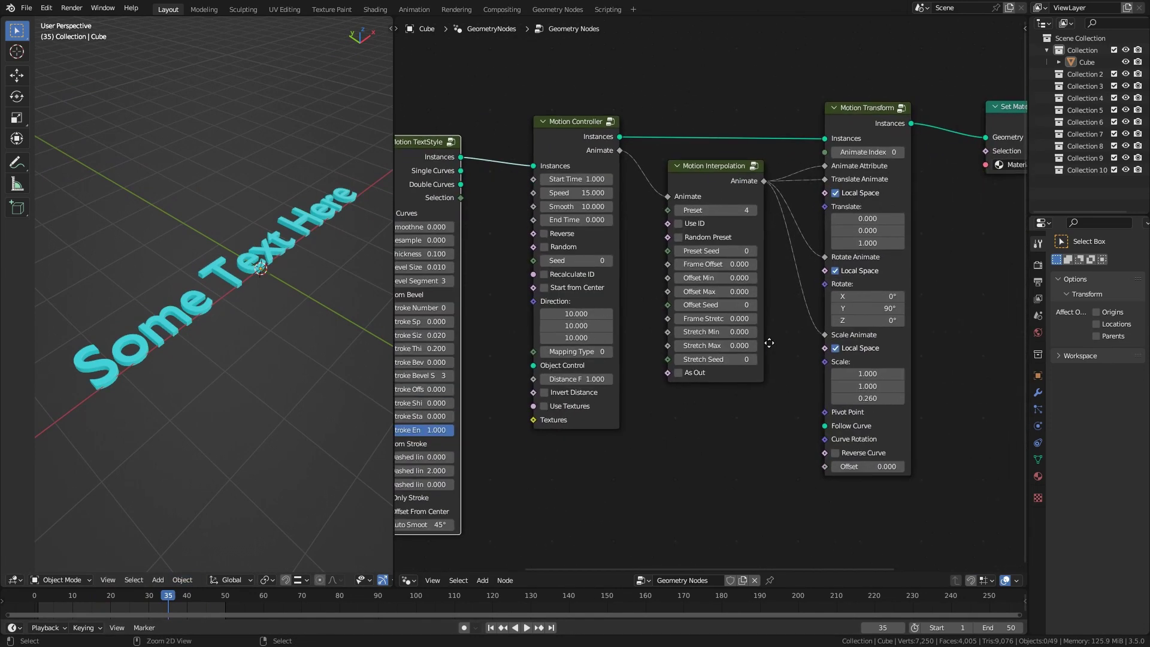
{"action": "middle_click_drag", "start_coordinate": [769, 343], "coordinate": [774, 341], "text": "ctrl"}
{"action": "left_click", "coordinate": [861, 400]}
{"action": "type", "text": "1"}
{"action": "key", "text": "Return"}
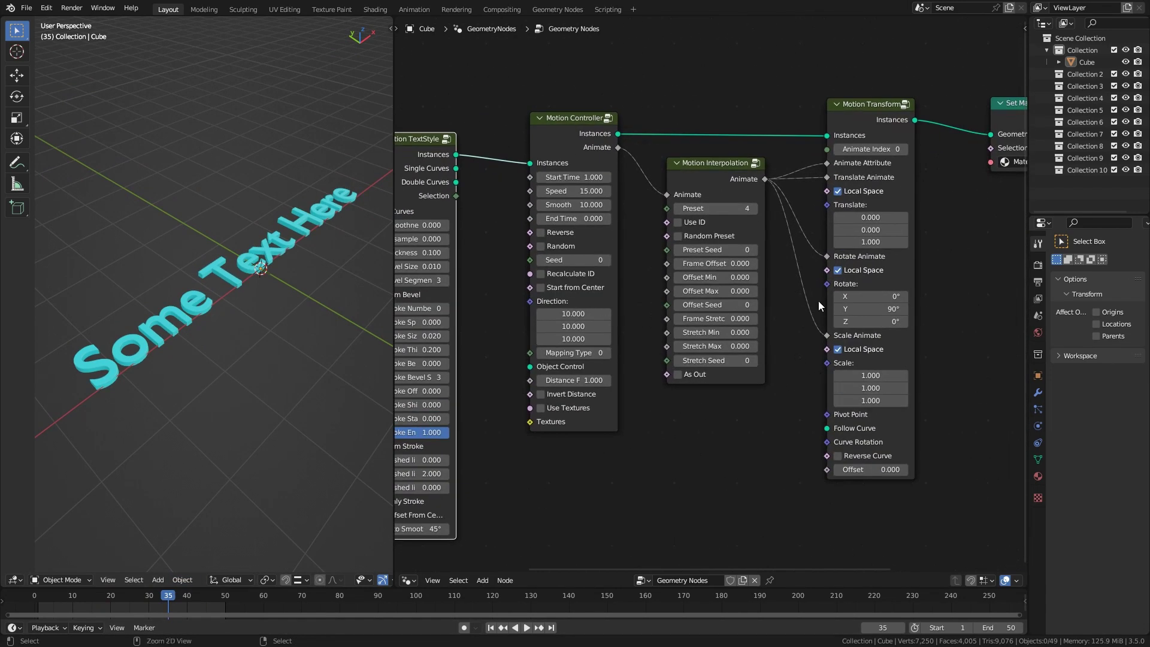
{"action": "right_click_drag", "start_coordinate": [819, 302], "coordinate": [799, 342], "text": "ctrl"}
Step: Play back the text animation without the scale effect and scrub the timeline to frame 21
{"action": "middle_click_drag", "start_coordinate": [808, 300], "coordinate": [812, 319]}
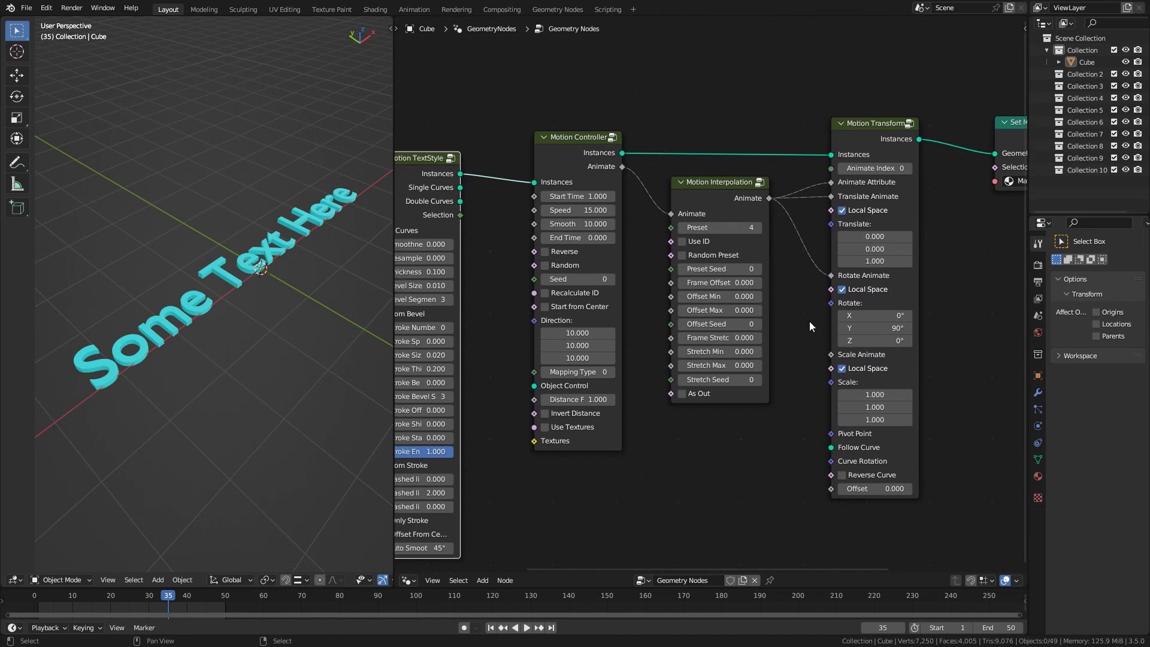
{"action": "left_click", "coordinate": [892, 261]}
{"action": "key", "text": "Return"}
{"action": "key", "text": "space"}
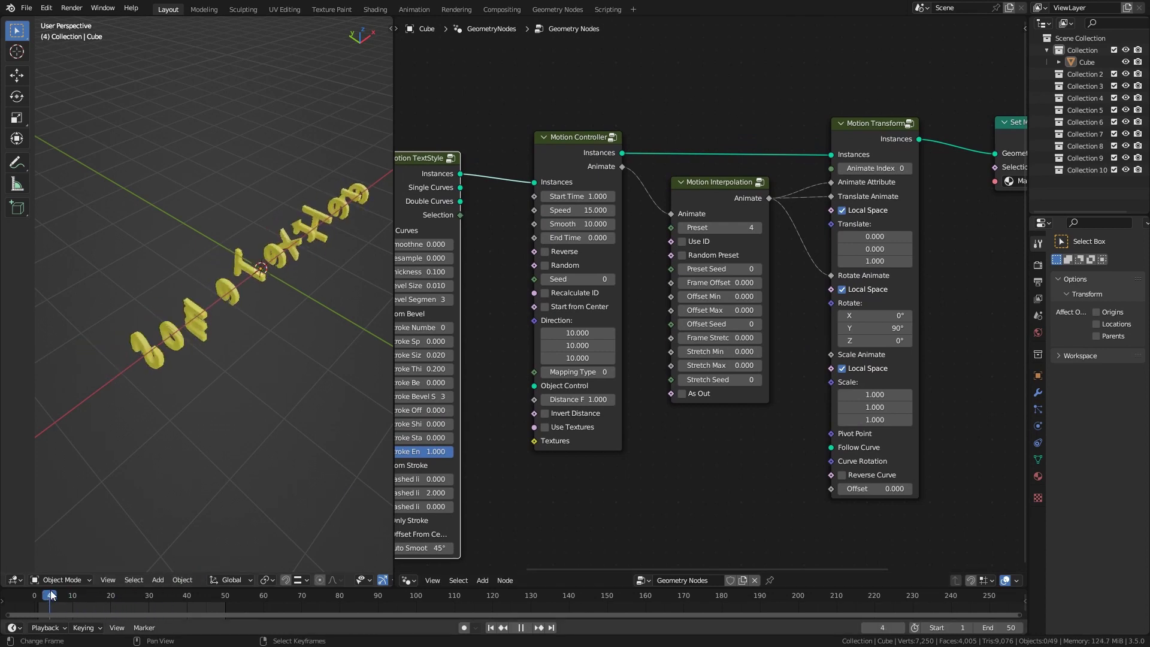
{"action": "left_click_drag", "start_coordinate": [70, 595], "coordinate": [115, 592]}
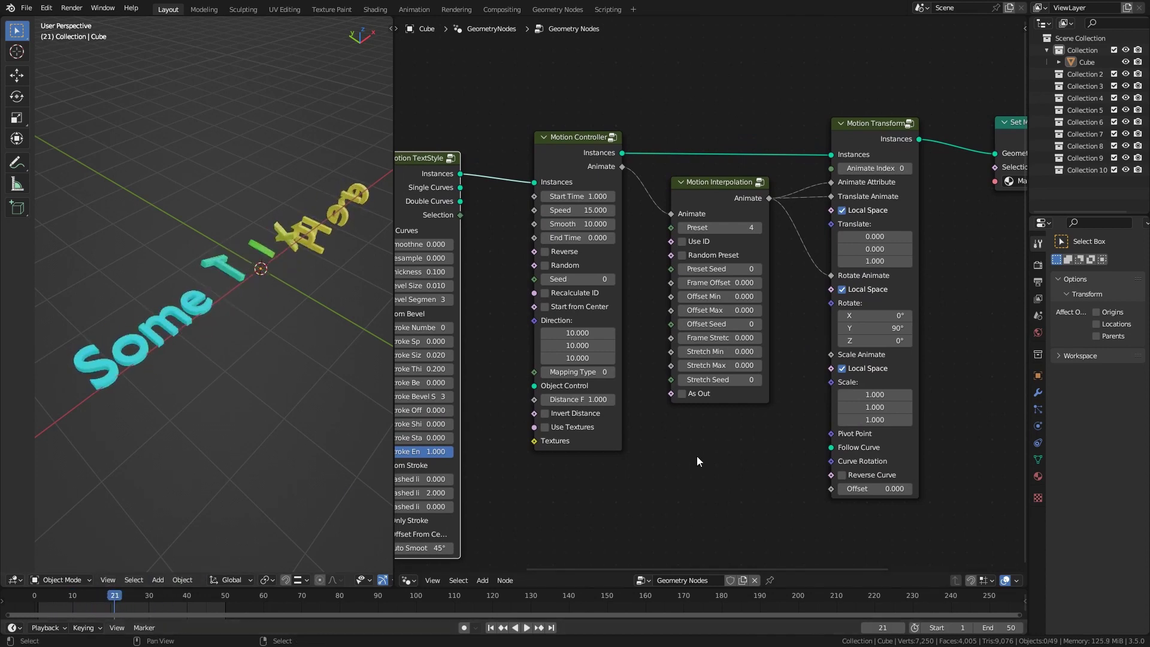
{"action": "middle_click_drag", "start_coordinate": [698, 460], "coordinate": [776, 460]}
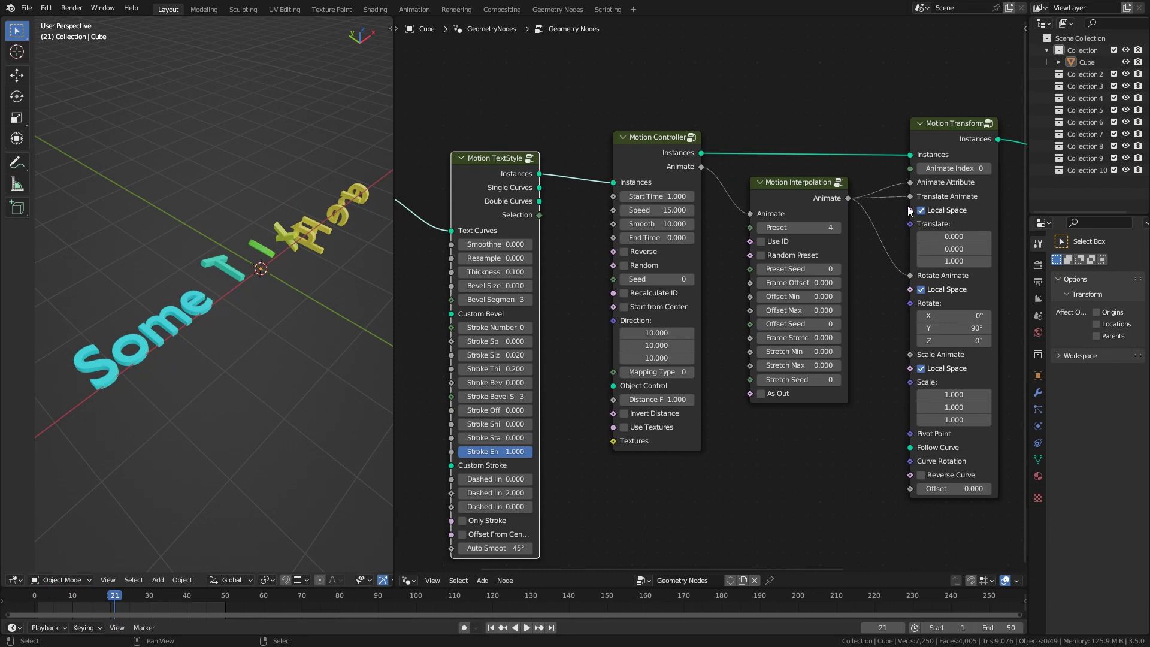
Step: Disconnect Motion Transform's Translate Animate input, set its Z translation to 0, and play back the text animation
{"action": "left_click_drag", "start_coordinate": [912, 196], "coordinate": [880, 211]}
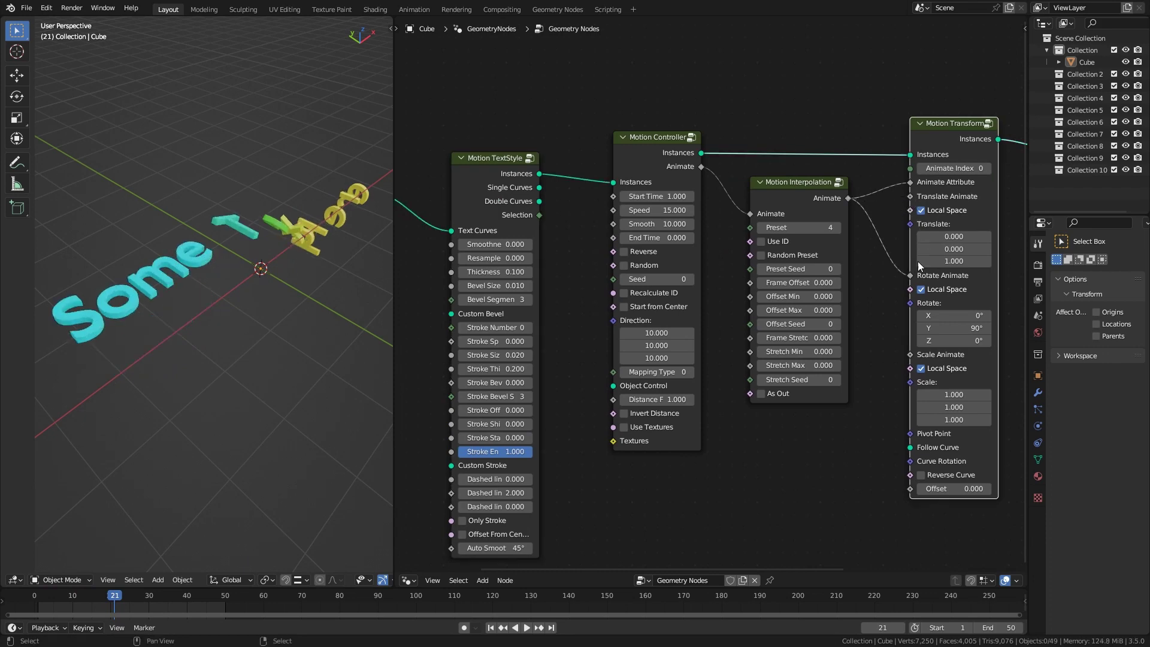
{"action": "type", "text": "0"}
{"action": "key", "text": "Return"}
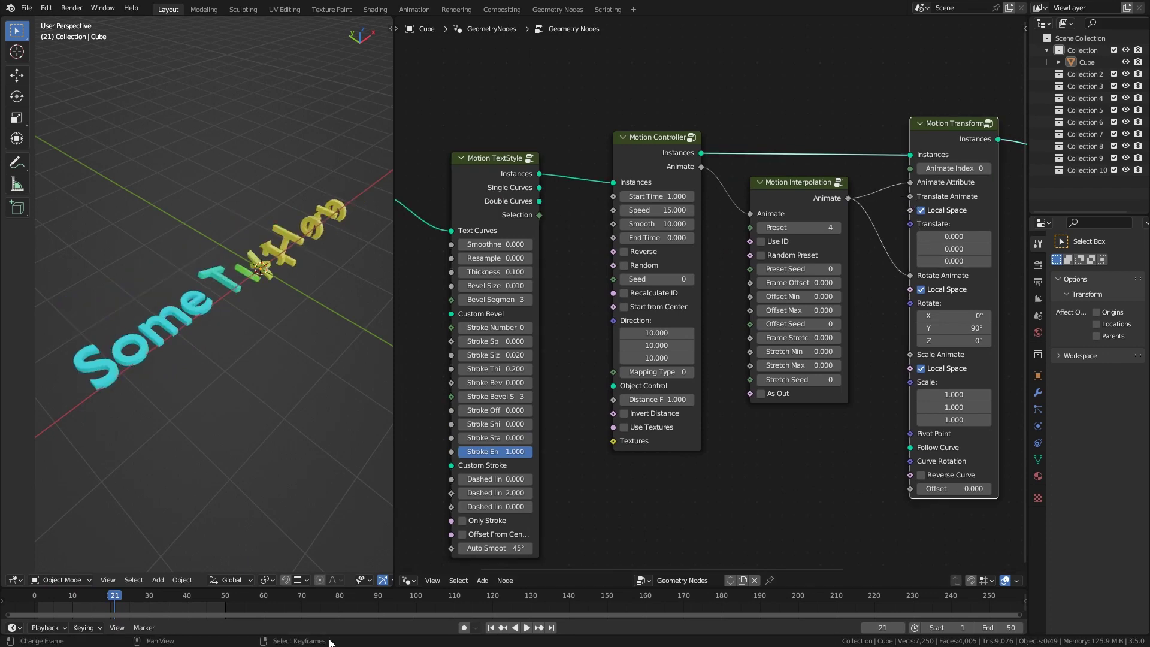
{"action": "key", "text": "space"}
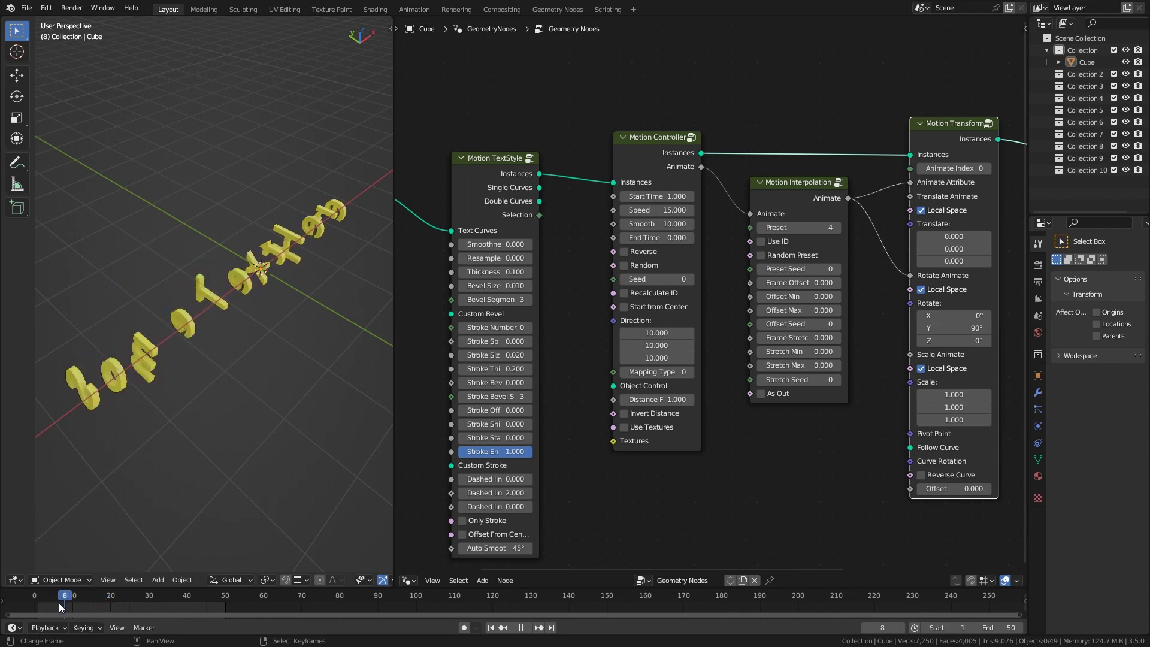
{"action": "key", "text": "space"}
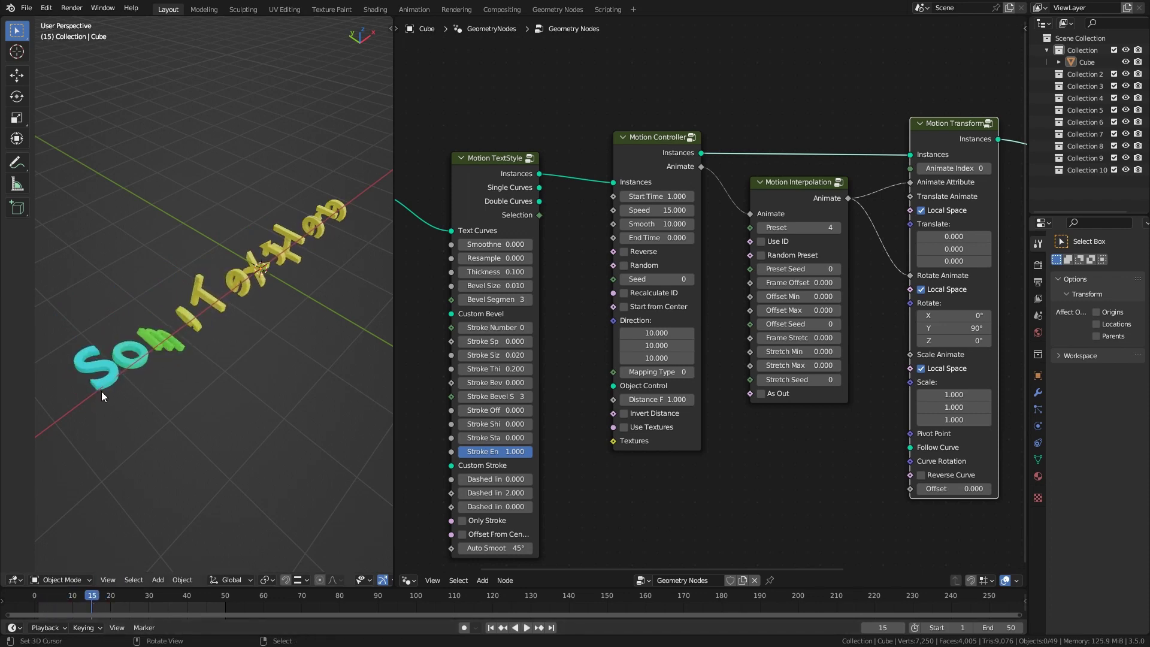
Step: Set the Pivot Point of the String to Curves node to Top Right
{"action": "middle_click_drag", "start_coordinate": [592, 383], "coordinate": [715, 369]}
{"action": "middle_click_drag", "start_coordinate": [527, 261], "coordinate": [599, 260]}
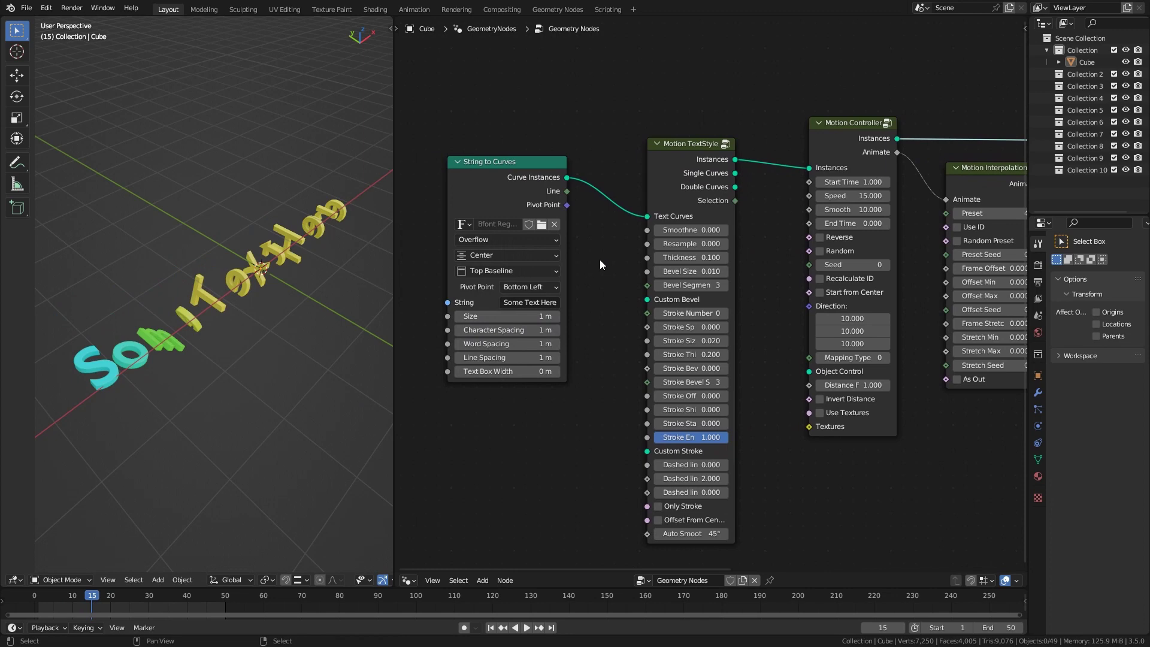
{"action": "left_click_drag", "start_coordinate": [498, 178], "coordinate": [538, 163]}
{"action": "middle_click_drag", "start_coordinate": [611, 303], "coordinate": [559, 309]}
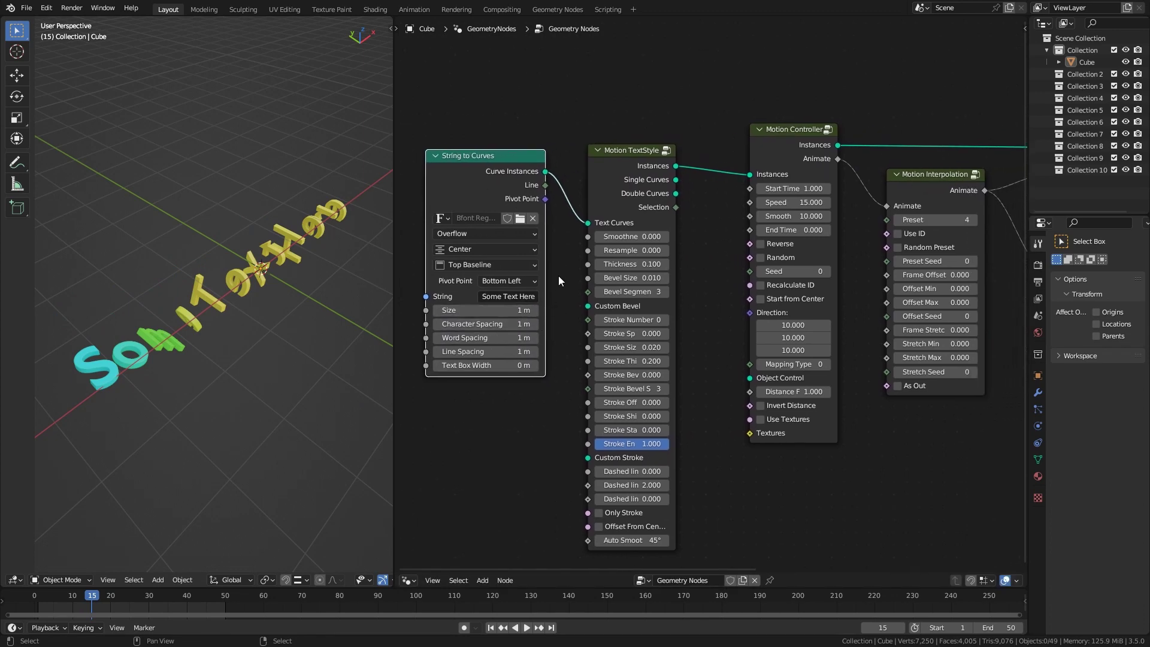
{"action": "left_click", "coordinate": [506, 282]}
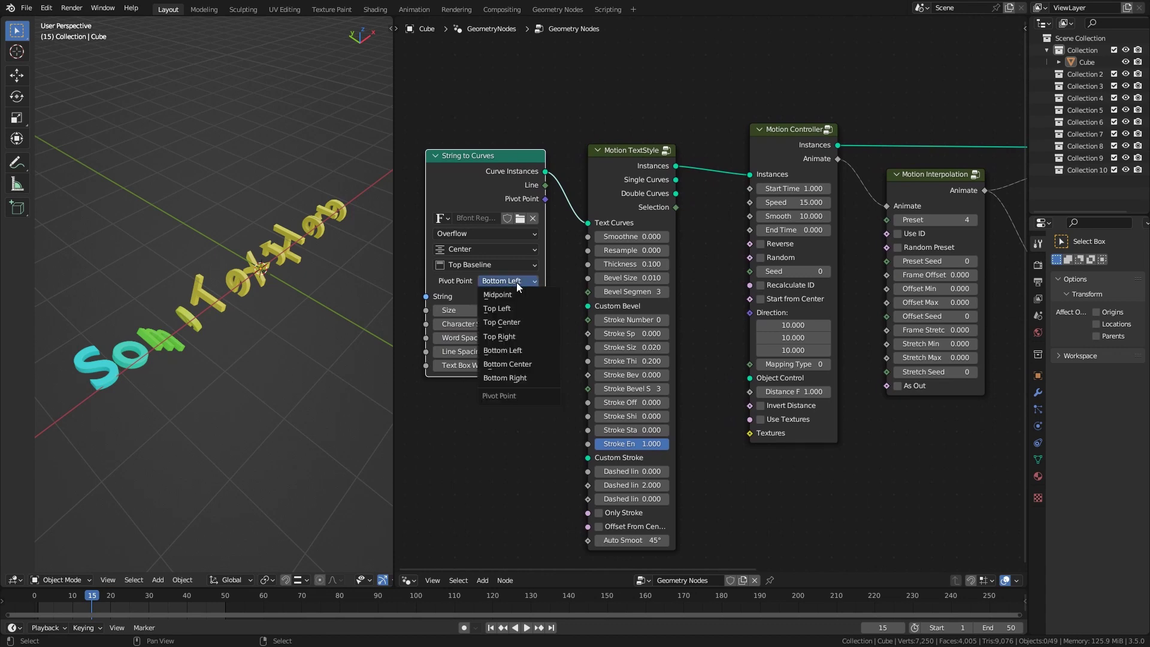
{"action": "left_click", "coordinate": [526, 338]}
Step: Link String to Curves' Pivot Point output to Motion Transform's Pivot Point input and play the animation from the start
{"action": "left_click_drag", "start_coordinate": [545, 199], "coordinate": [678, 429]}
{"action": "middle_click_drag", "start_coordinate": [591, 444], "coordinate": [720, 440]}
{"action": "left_click_drag", "start_coordinate": [92, 598], "coordinate": [46, 597]}
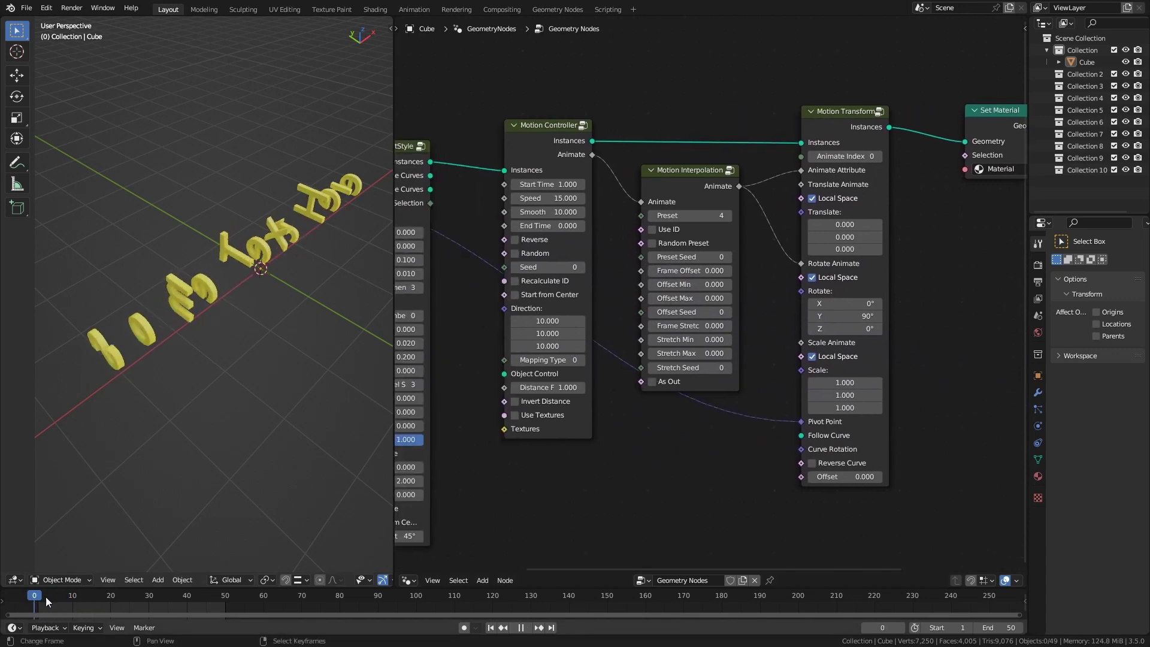
{"action": "key", "text": "space"}
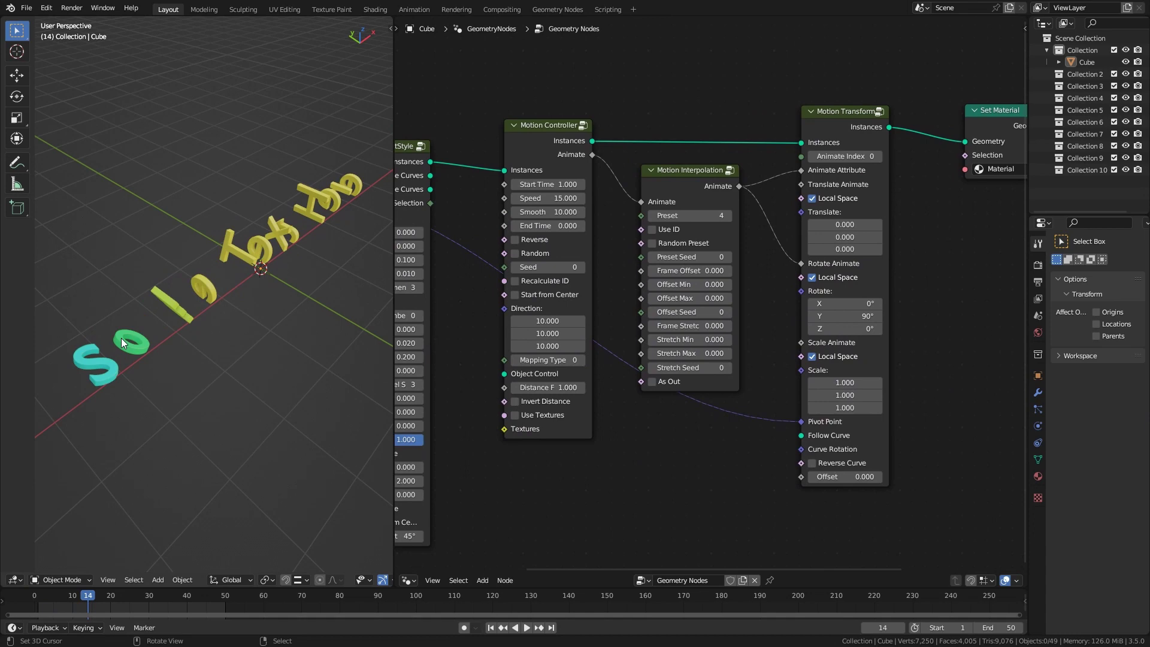
Step: Switch the String to Curves pivot point to Bottom Left and play back the rotation from frame 10
{"action": "middle_click_drag", "start_coordinate": [529, 307], "coordinate": [899, 309]}
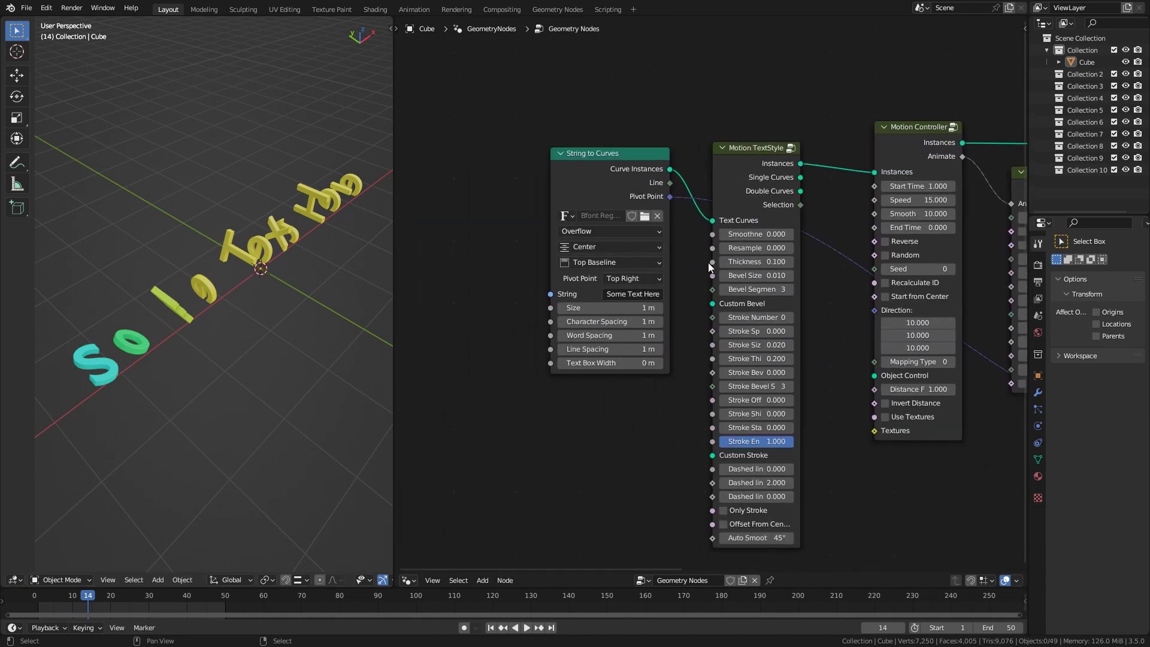
{"action": "middle_click_drag", "start_coordinate": [667, 284], "coordinate": [621, 294]}
{"action": "left_click", "coordinate": [596, 287]}
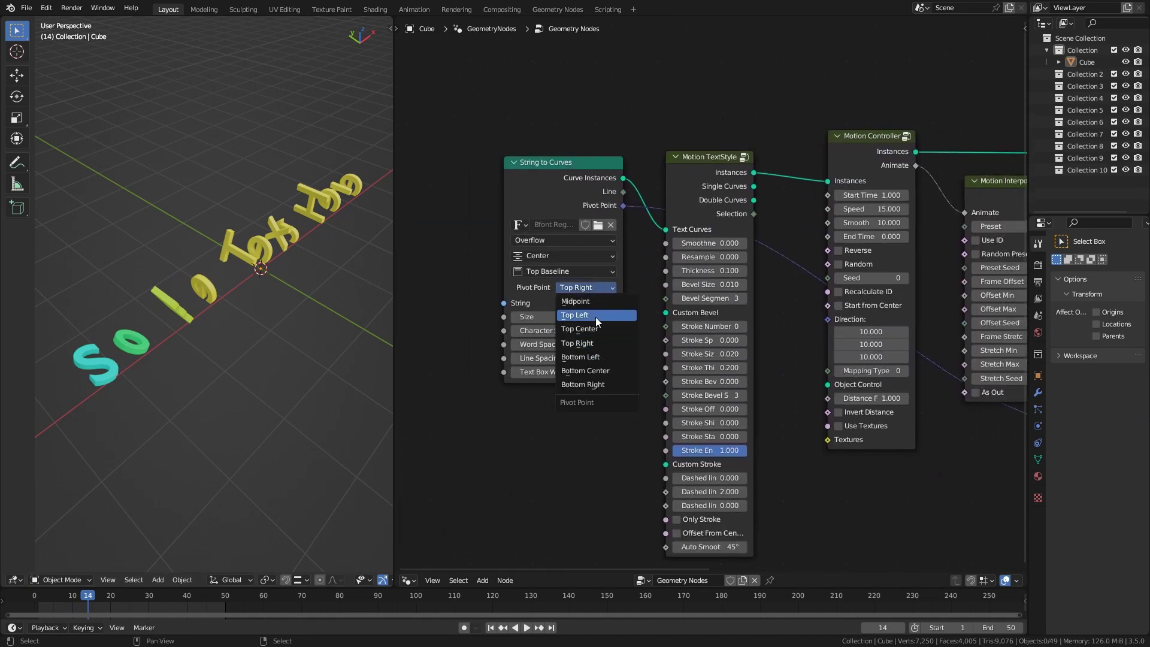
{"action": "left_click", "coordinate": [599, 357]}
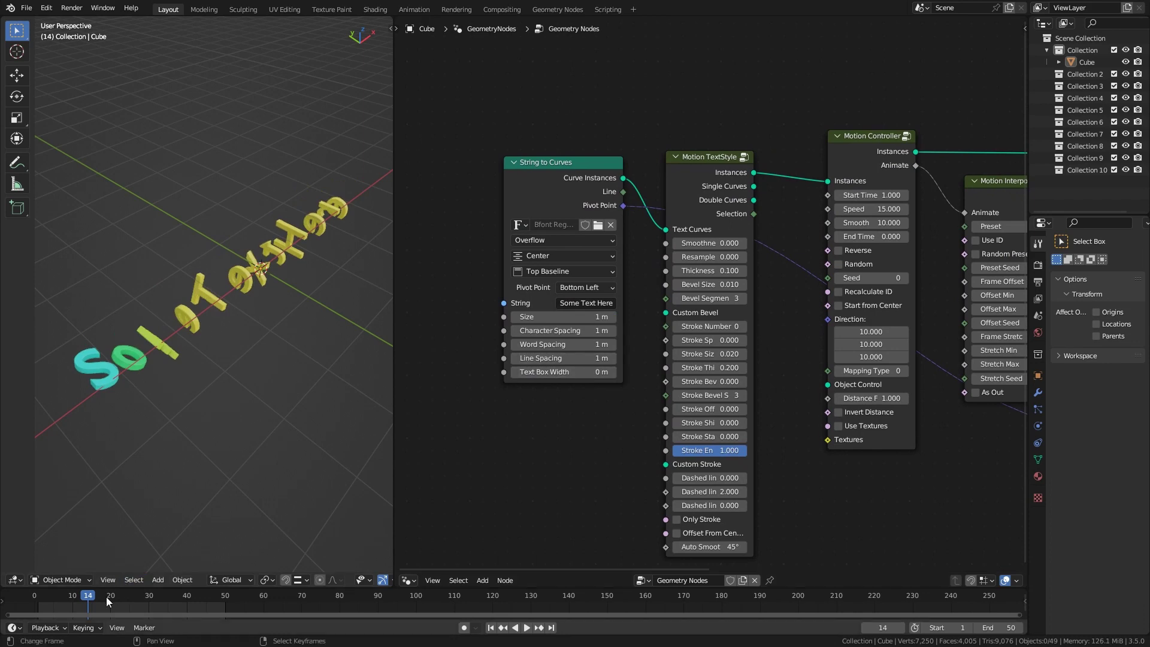
{"action": "left_click", "coordinate": [67, 596]}
{"action": "key", "text": "space"}
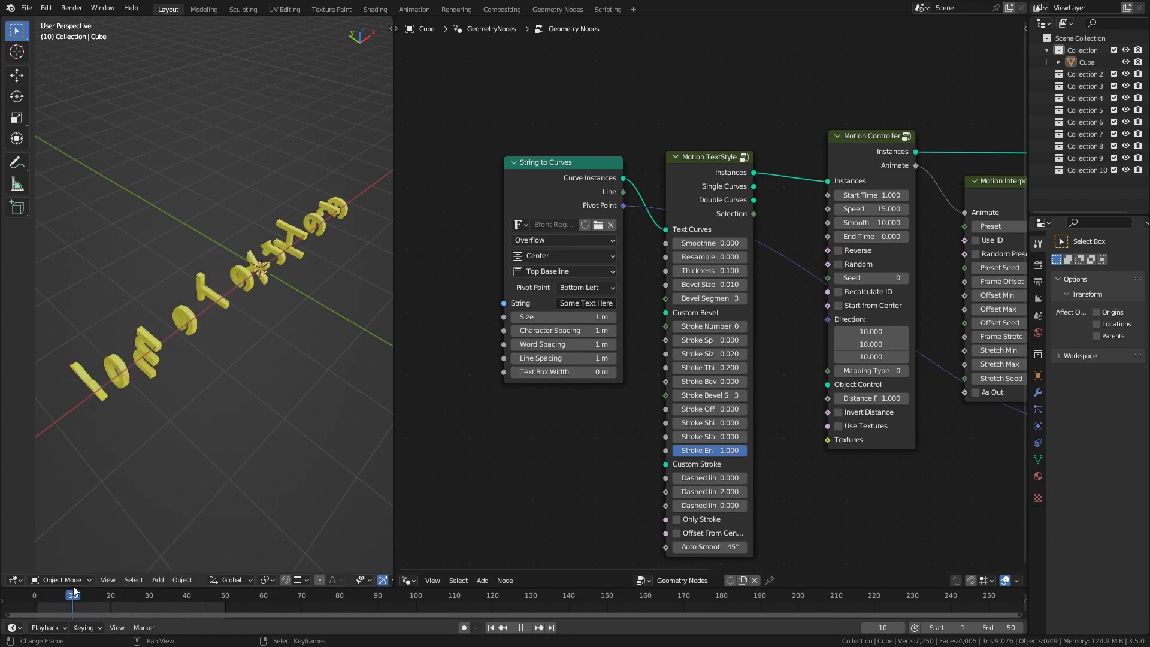
{"action": "key", "text": "Escape"}
{"action": "key", "text": "space"}
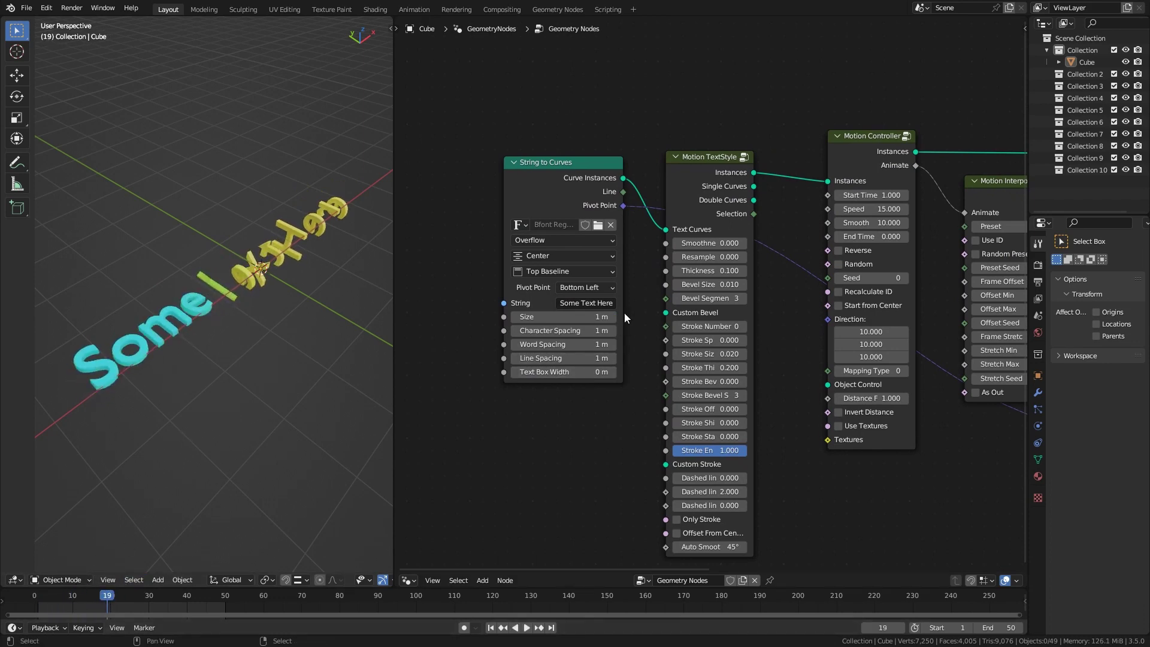
Step: Return the String to Curves pivot point to Top Right and play back the animation
{"action": "left_click", "coordinate": [602, 290]}
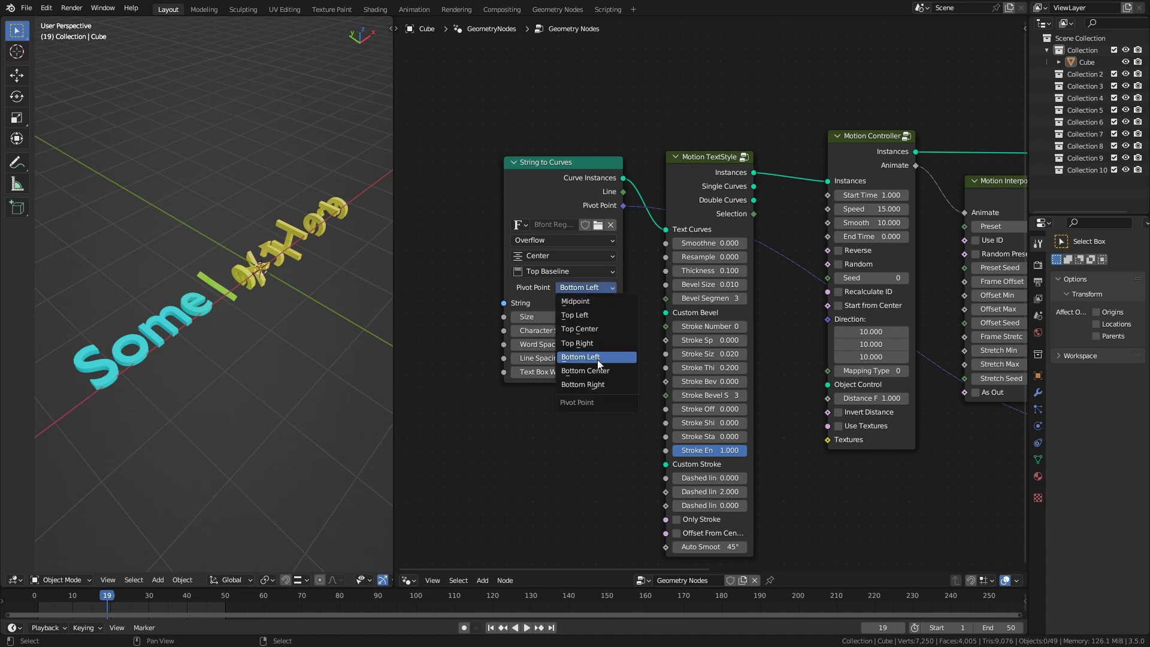
{"action": "left_click", "coordinate": [605, 345]}
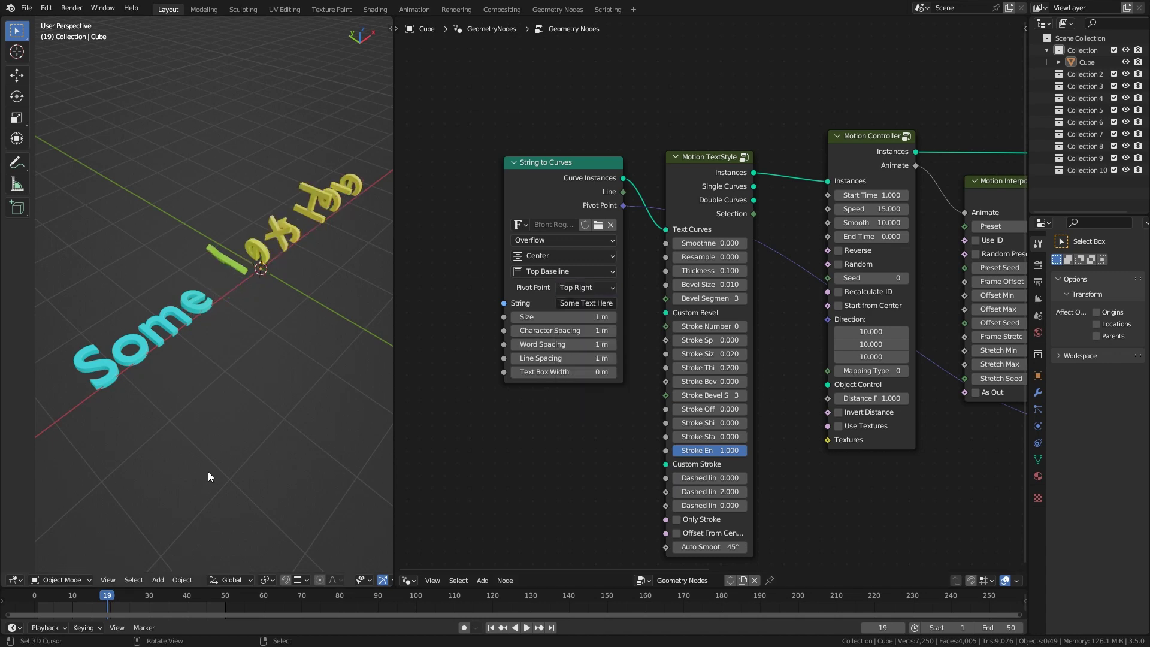
{"action": "key", "text": "space"}
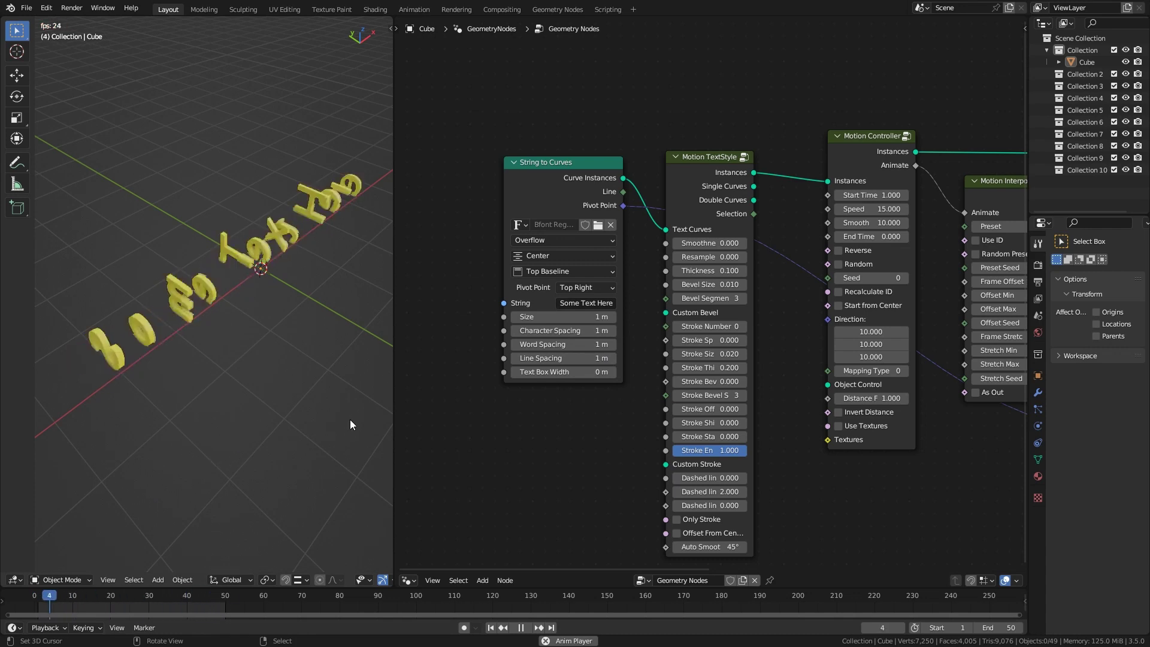
{"action": "key", "text": "space"}
Step: Add a Bezier circle curve at the scene centre and scale it up until it surrounds the text
{"action": "middle_click_drag", "start_coordinate": [920, 418], "coordinate": [584, 374]}
{"action": "middle_click_drag", "start_coordinate": [680, 386], "coordinate": [898, 399]}
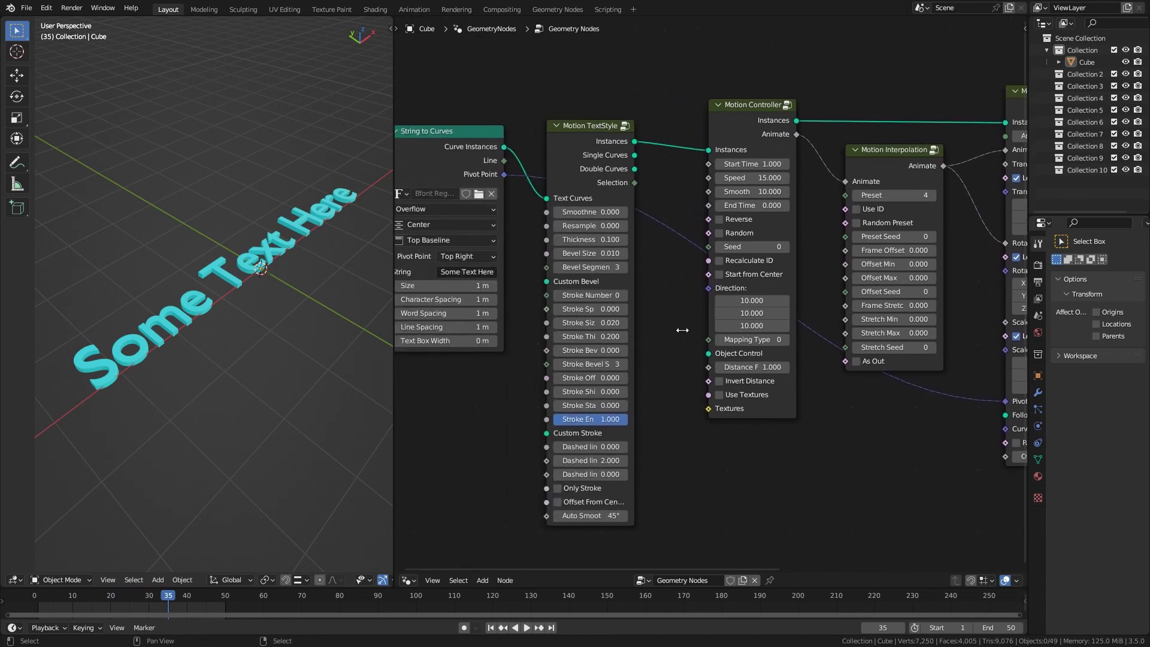
{"action": "middle_click_drag", "start_coordinate": [945, 448], "coordinate": [761, 352]}
{"action": "scroll", "coordinate": [760, 416], "scroll_direction": "up", "scroll_amount": 2}
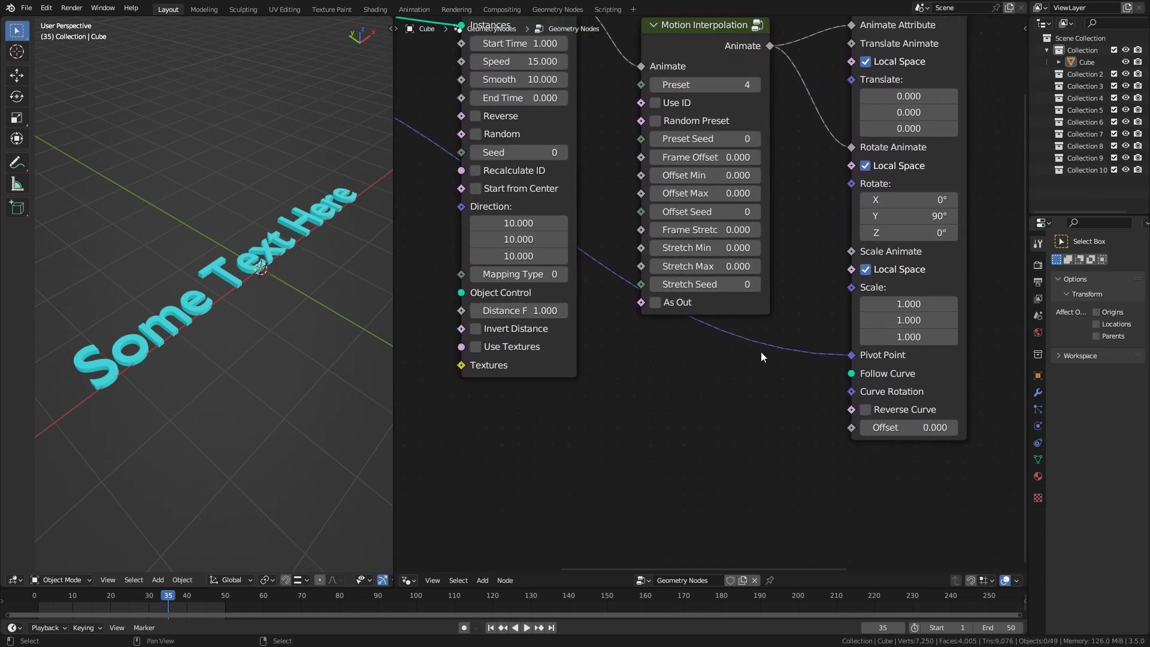
{"action": "middle_click_drag", "start_coordinate": [751, 414], "coordinate": [755, 413]}
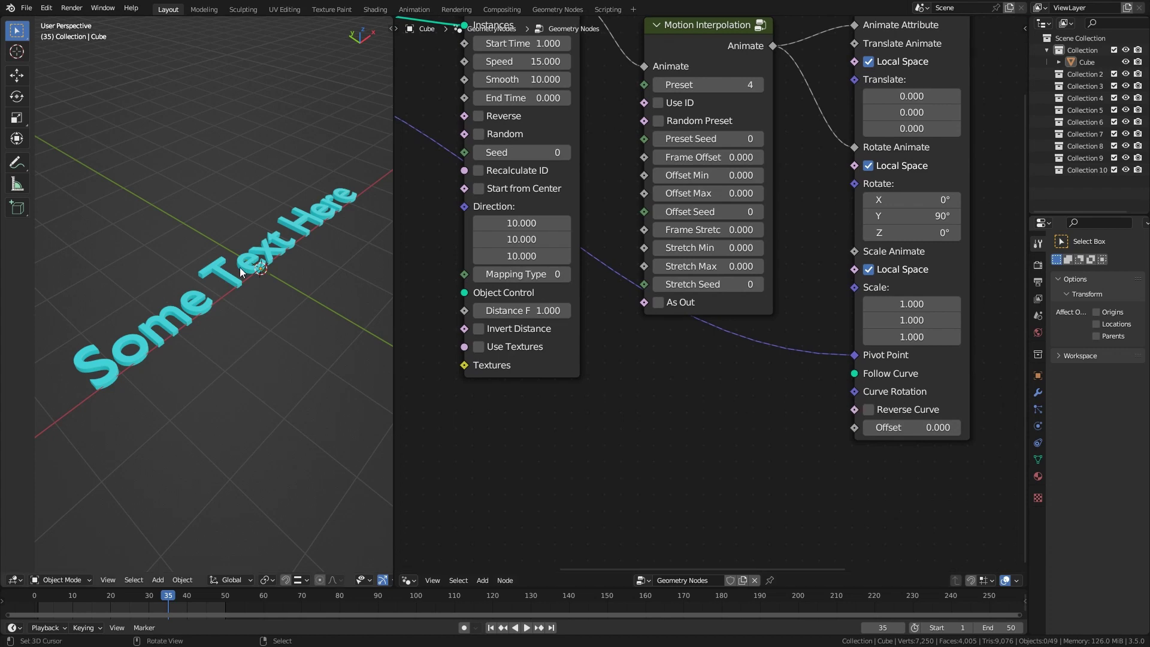
{"action": "middle_click_drag", "start_coordinate": [239, 267], "coordinate": [269, 282]}
{"action": "key", "text": "shift+a"}
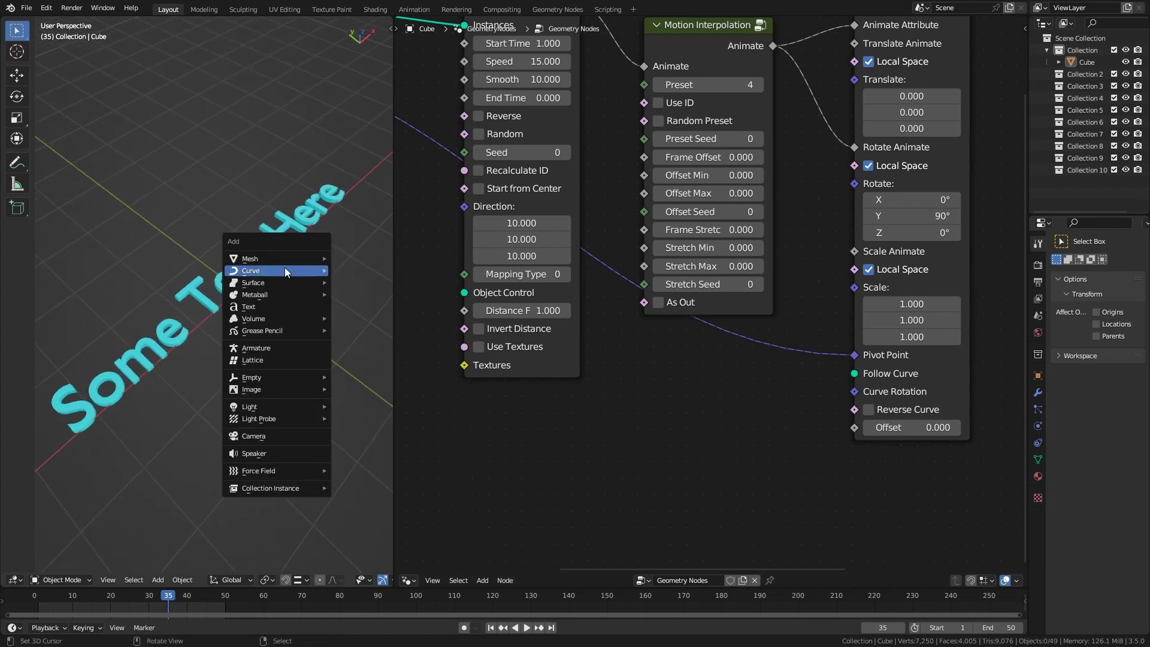
{"action": "mouse_move", "coordinate": [304, 267]}
{"action": "left_click", "coordinate": [373, 279]}
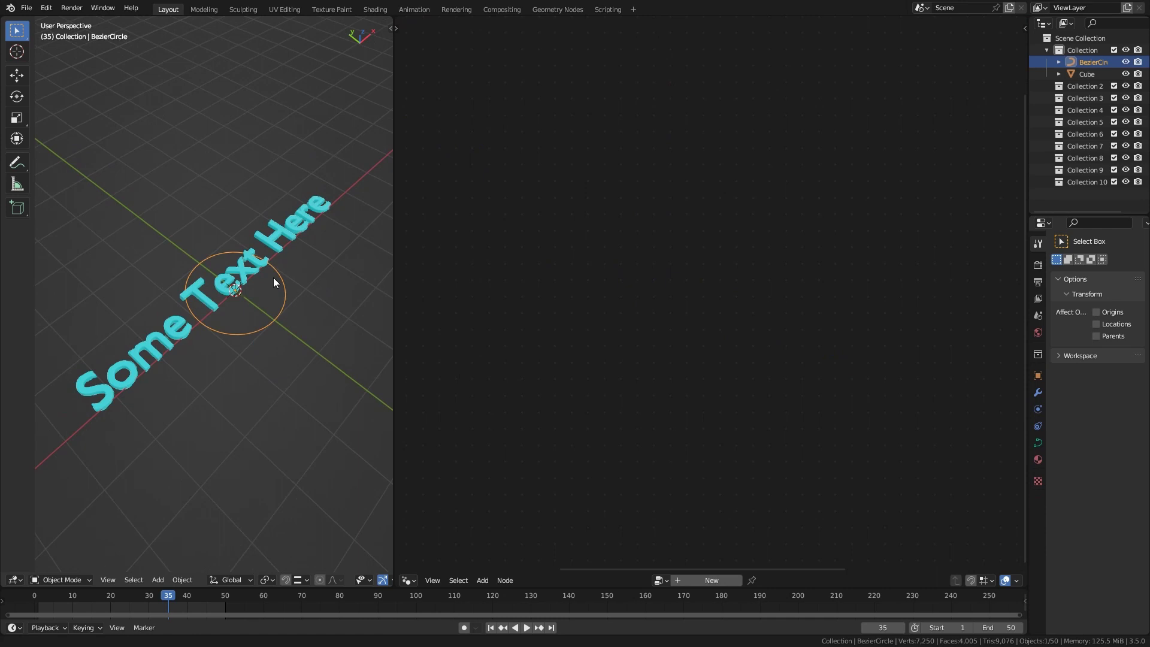
{"action": "key", "text": "s"}
{"action": "left_click", "coordinate": [344, 366]}
Step: Add BezierCircle to the text's node tree as Object Info, linking Geometry to Follow Curve and Rotation to Curve Rotation
{"action": "left_click", "coordinate": [277, 256]}
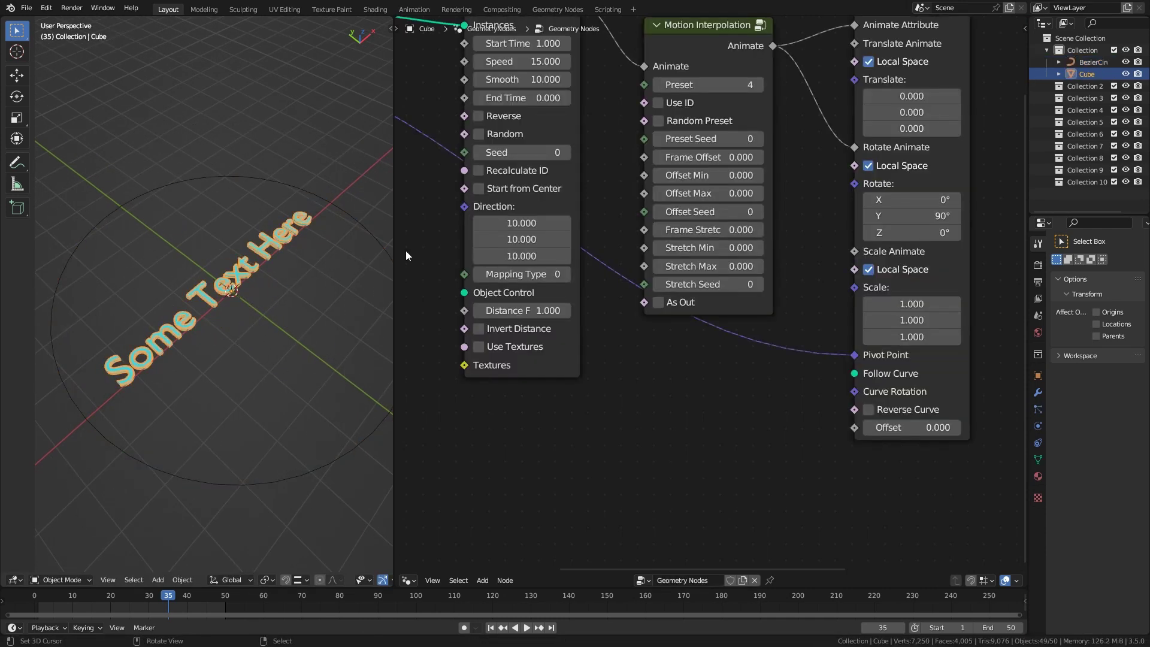
{"action": "left_click_drag", "start_coordinate": [1088, 62], "coordinate": [678, 380]}
{"action": "left_click_drag", "start_coordinate": [743, 448], "coordinate": [855, 375]}
{"action": "left_click_drag", "start_coordinate": [743, 411], "coordinate": [893, 397]}
{"action": "left_click_drag", "start_coordinate": [669, 381], "coordinate": [658, 366]}
{"action": "middle_click_drag", "start_coordinate": [767, 433], "coordinate": [786, 395]}
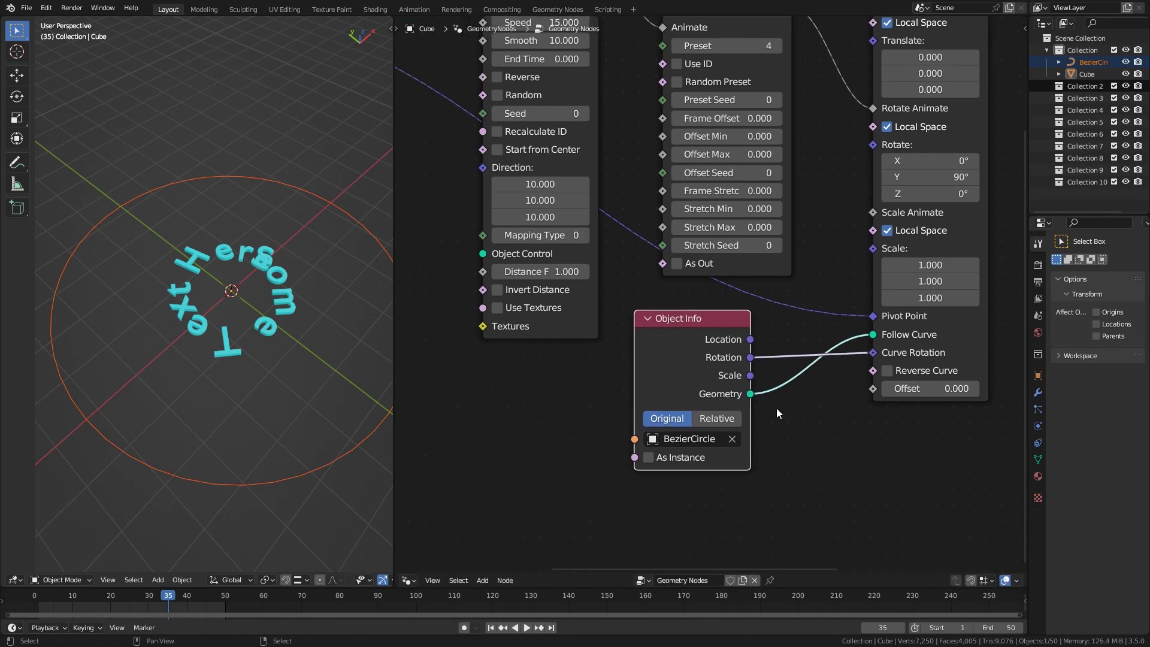
Step: Set the BezierCircle Object Info node to Relative and view the circle of text from the top
{"action": "left_click", "coordinate": [712, 421]}
{"action": "middle_click_drag", "start_coordinate": [320, 332], "coordinate": [290, 351], "text": "ctrl"}
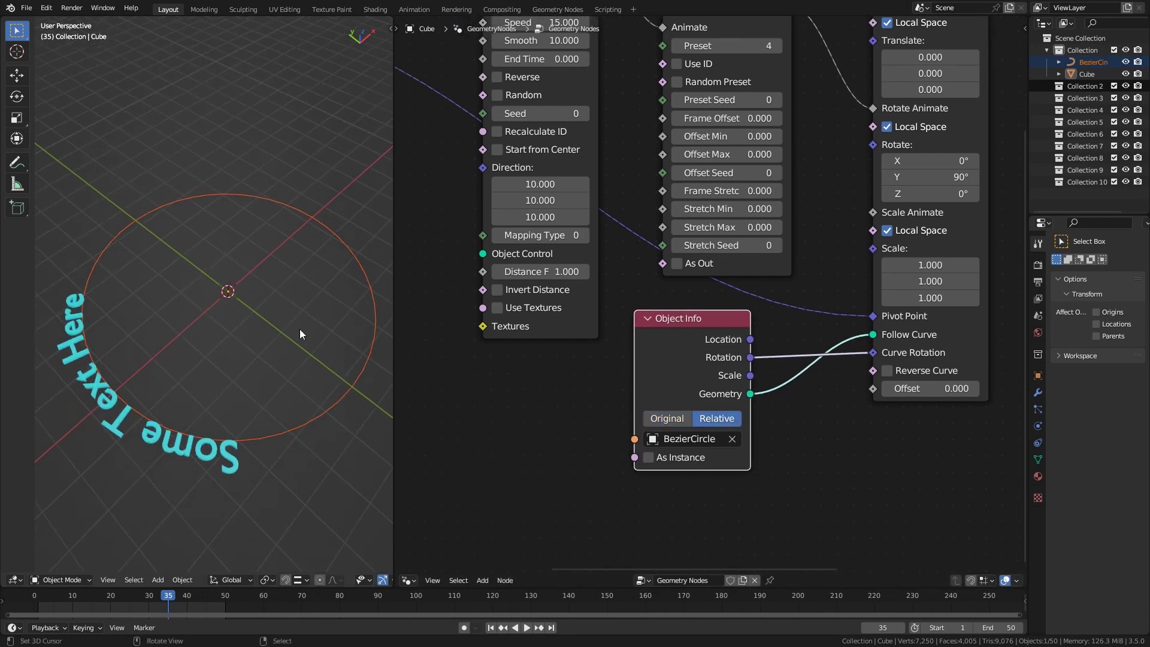
{"action": "key", "text": "KP_7"}
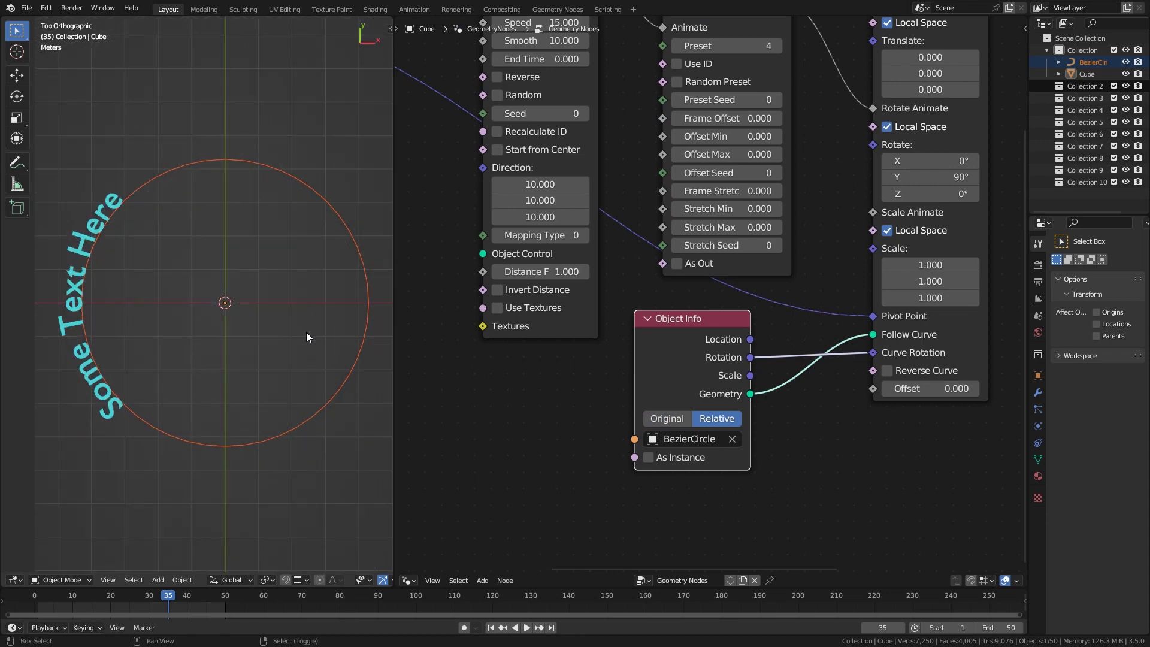
{"action": "middle_click_drag", "start_coordinate": [307, 332], "coordinate": [383, 379], "text": "shift"}
Step: Enable Reverse Curve in Motion Transform and scrub the timeline to frame 42
{"action": "middle_click_drag", "start_coordinate": [861, 405], "coordinate": [793, 410]}
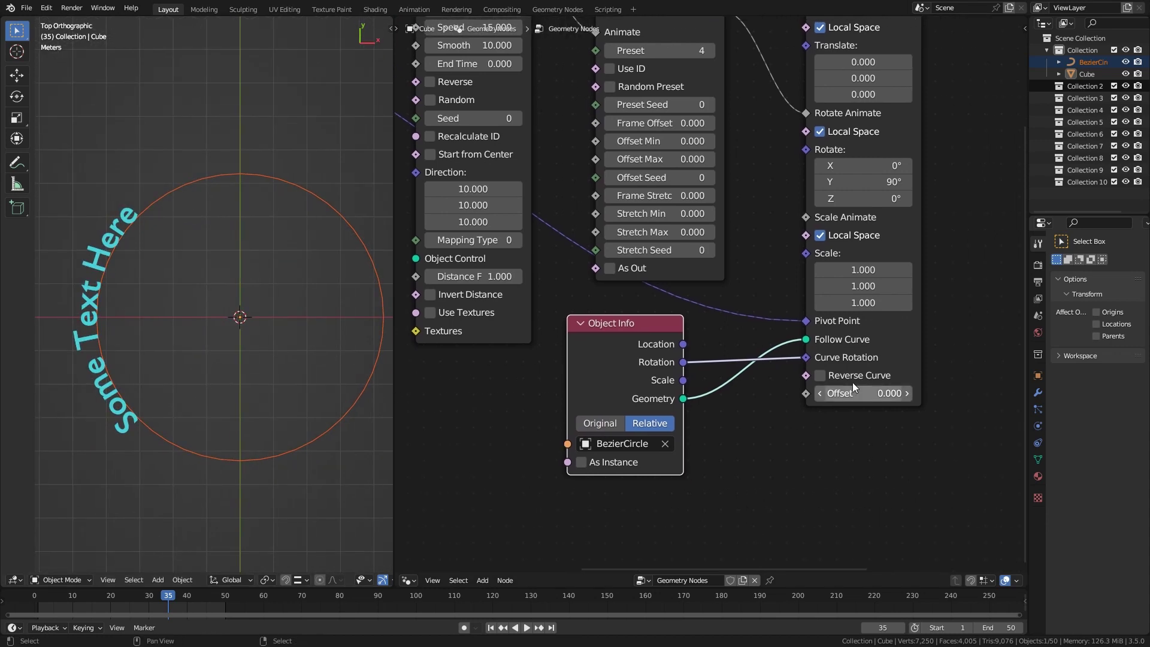
{"action": "left_click", "coordinate": [820, 376]}
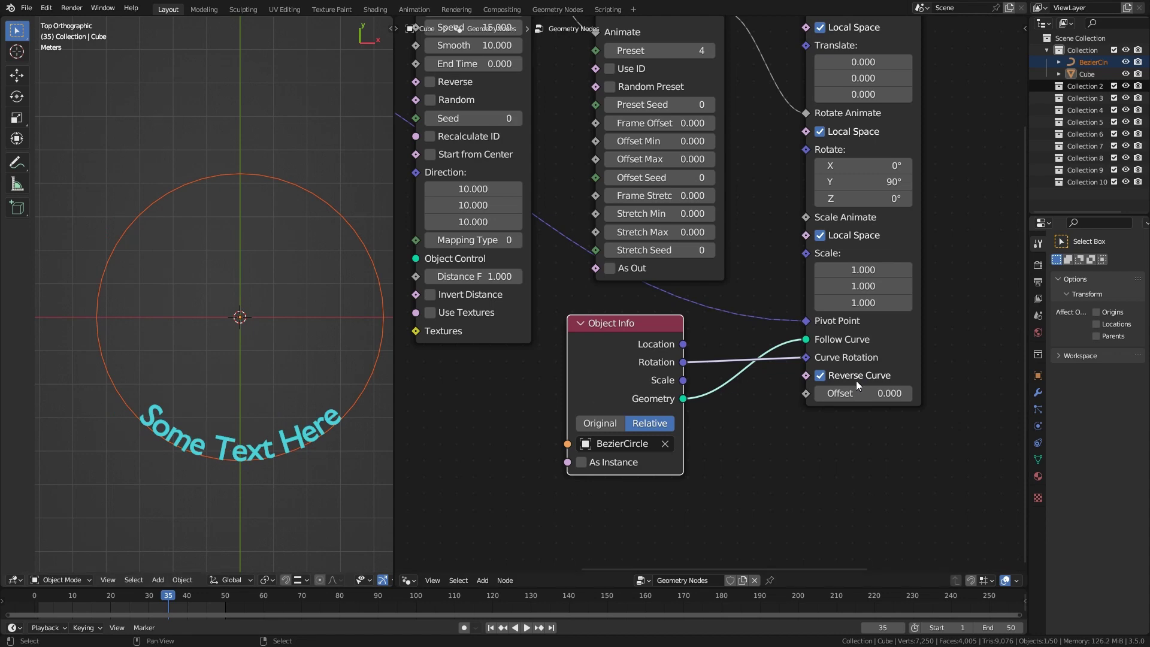
{"action": "left_click_drag", "start_coordinate": [148, 601], "coordinate": [194, 595]}
Step: Set Motion Transform's Y translation to 0.9 and link Motion Interpolation's Animate output to Translate Animate while playing back
{"action": "middle_click_drag", "start_coordinate": [774, 240], "coordinate": [739, 323]}
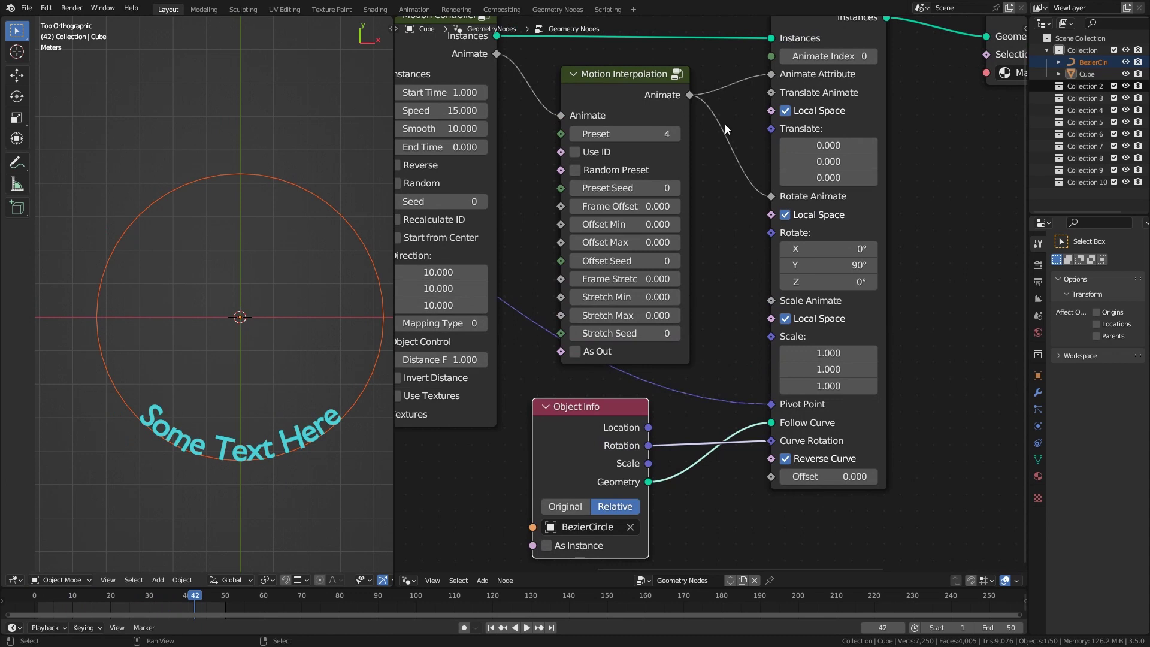
{"action": "left_click_drag", "start_coordinate": [837, 161], "coordinate": [865, 162]}
{"action": "key", "text": "space"}
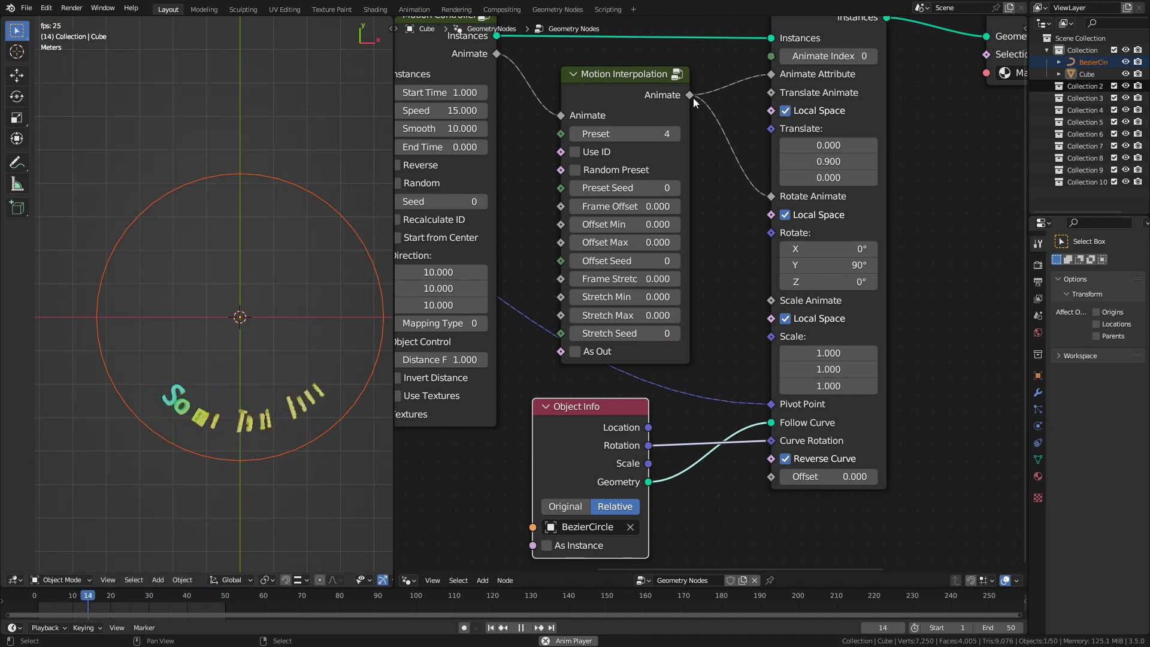
{"action": "left_click_drag", "start_coordinate": [690, 95], "coordinate": [772, 93]}
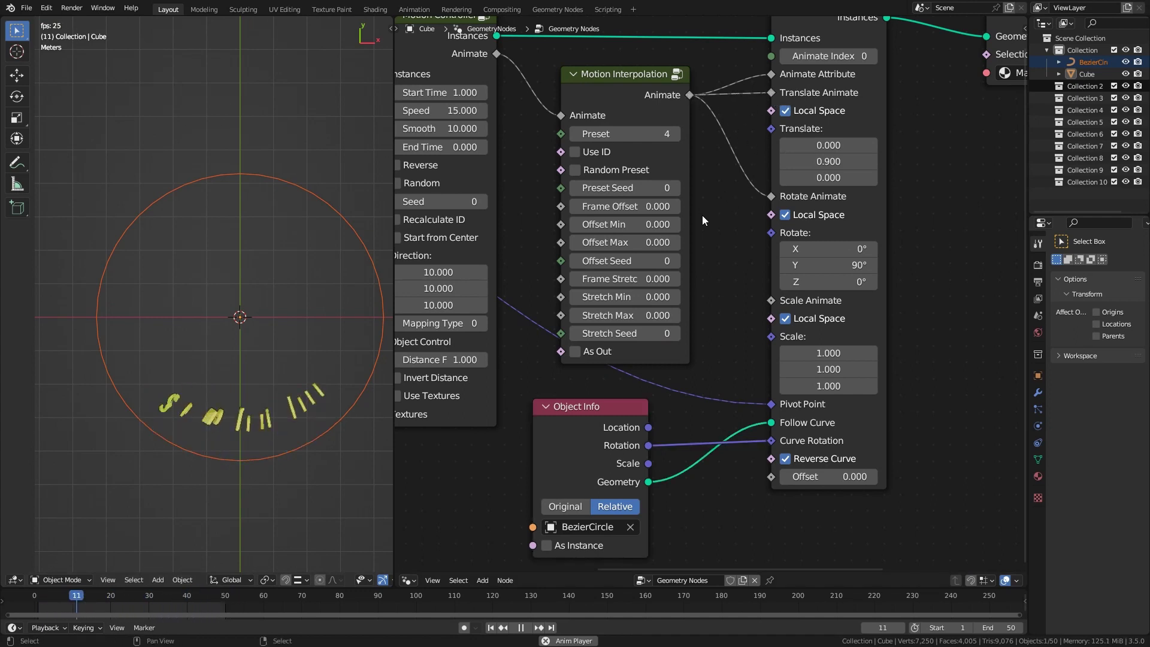
{"action": "middle_click_drag", "start_coordinate": [751, 437], "coordinate": [740, 393]}
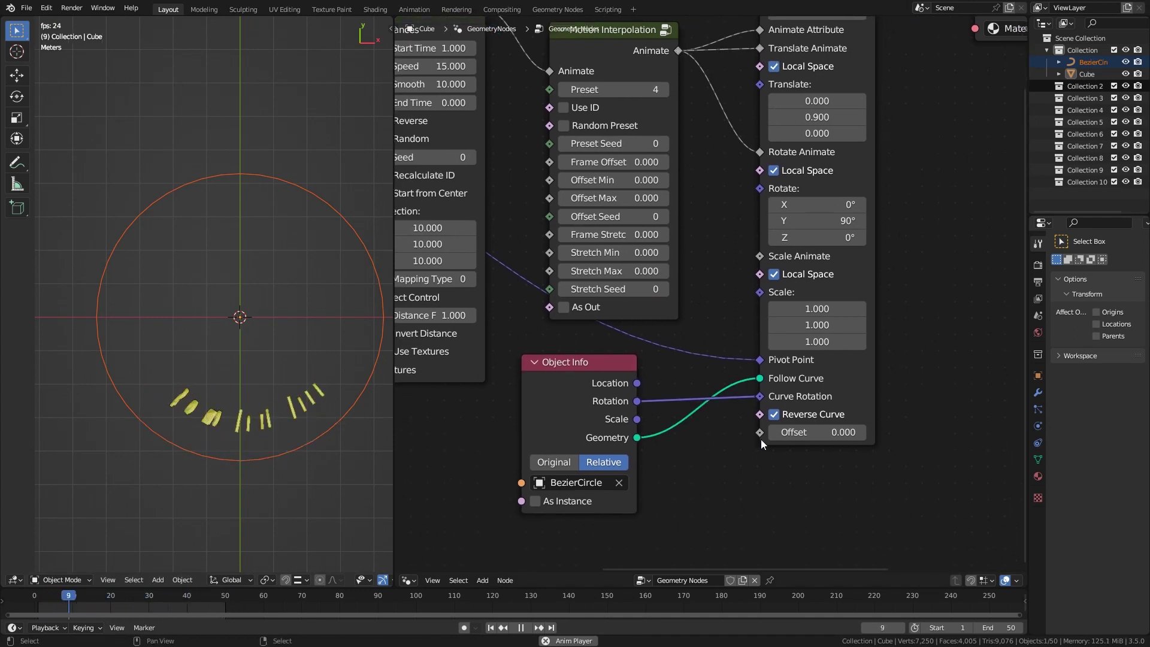
{"action": "key", "text": "space"}
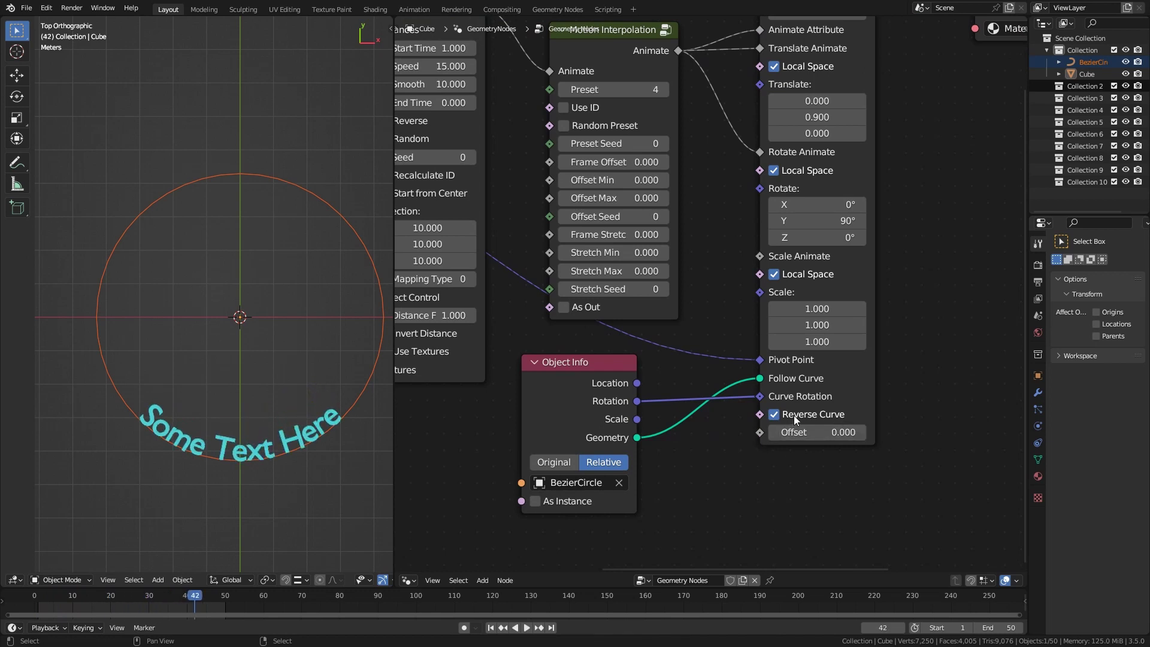
Step: Disable Reverse Curve in Motion Transform and play the curve-following text animation from the start
{"action": "left_click", "coordinate": [793, 415]}
{"action": "key", "text": "shift+Left"}
{"action": "key", "text": "space"}
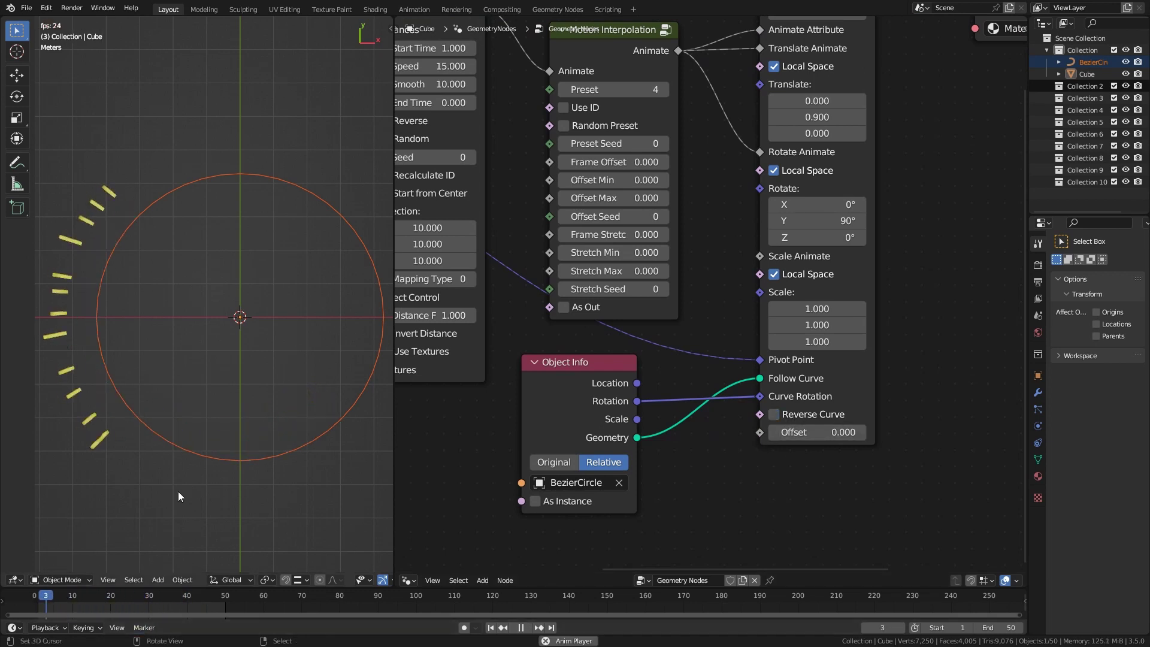
{"action": "key", "text": "space"}
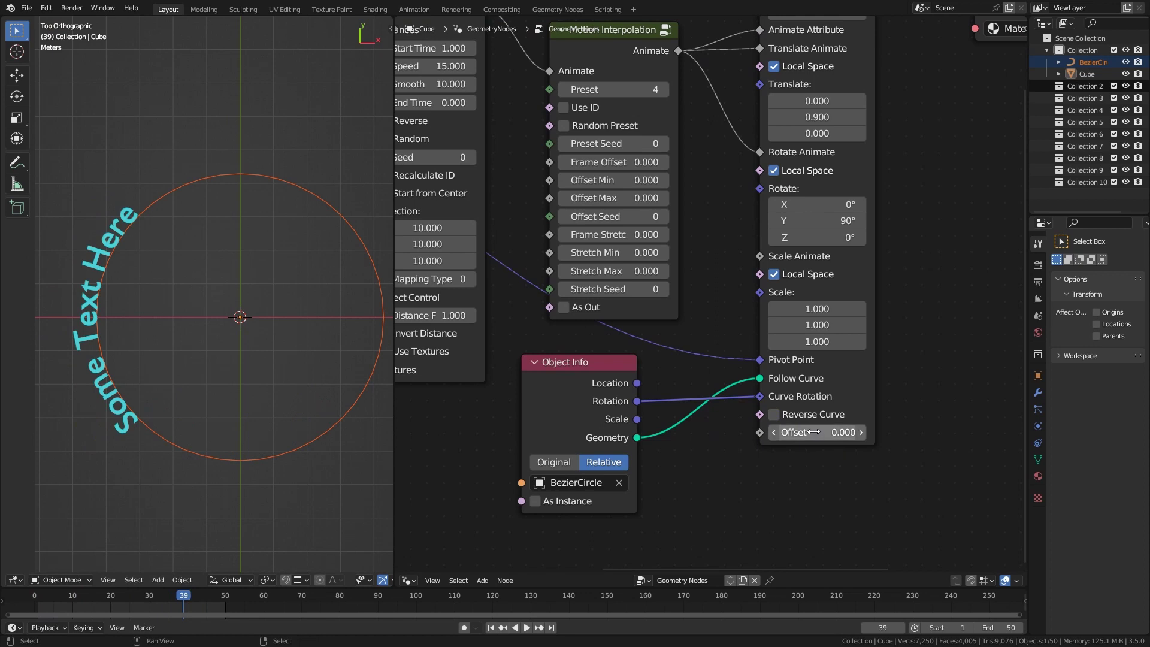
Step: Set Motion Transform's curve Offset to 6.570 and play the text animation from the start
{"action": "left_click_drag", "start_coordinate": [797, 433], "coordinate": [837, 433]}
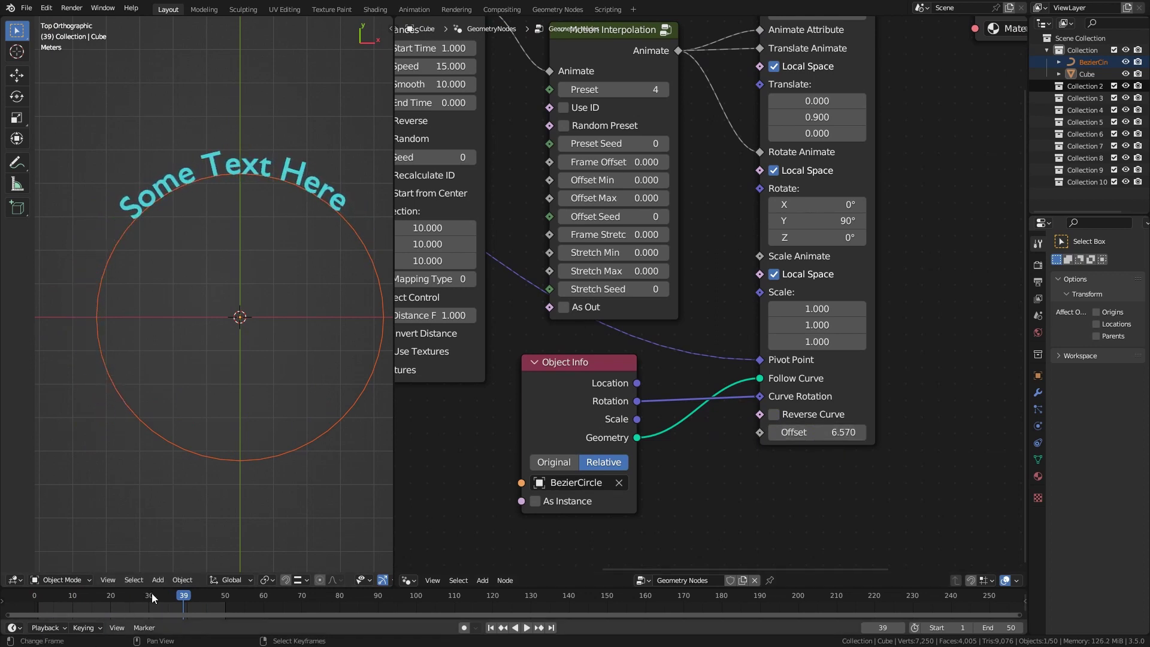
{"action": "left_click", "coordinate": [38, 595]}
{"action": "key", "text": "space"}
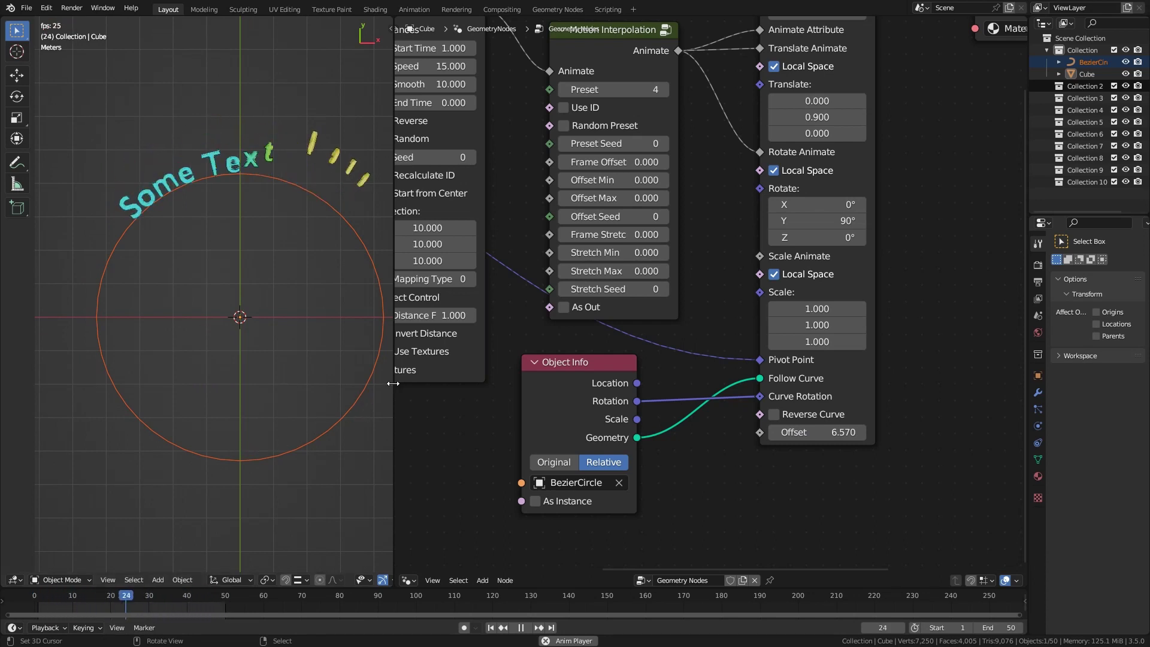
{"action": "key", "text": "space"}
Step: Reposition the BezierCircle Object Info node directly beneath the Motion Interpolation node and deselect it
{"action": "middle_click_drag", "start_coordinate": [689, 308], "coordinate": [763, 350]}
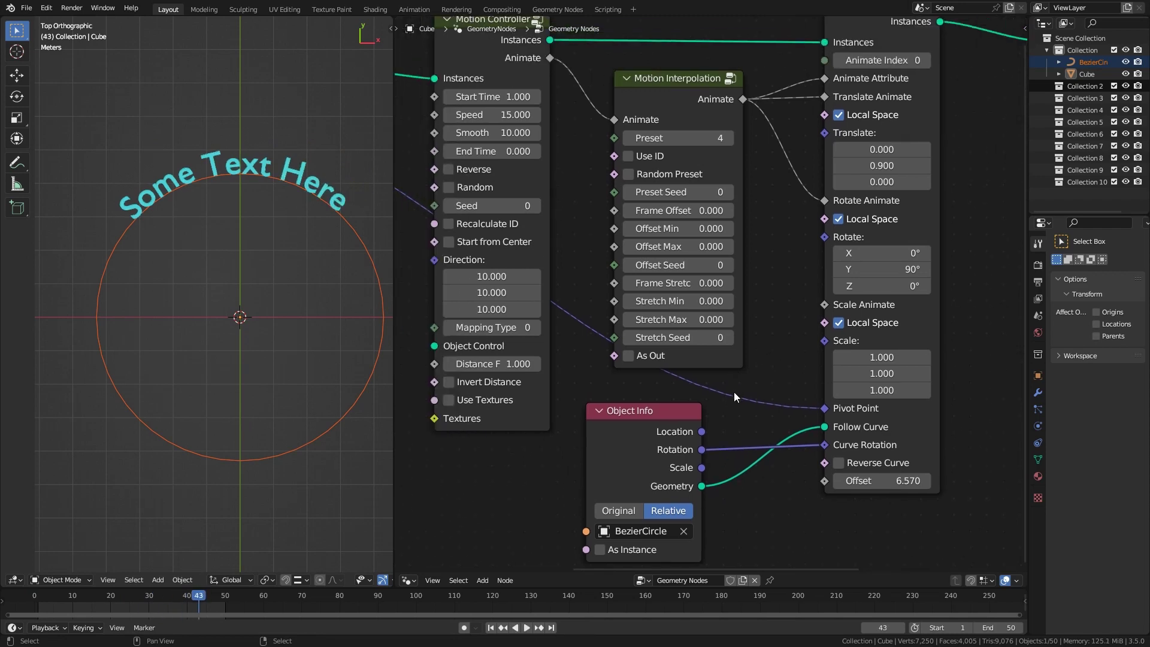
{"action": "left_click_drag", "start_coordinate": [652, 415], "coordinate": [693, 401]}
{"action": "scroll", "coordinate": [795, 282], "scroll_direction": "down", "scroll_amount": 3}
{"action": "middle_click_drag", "start_coordinate": [904, 254], "coordinate": [838, 280]}
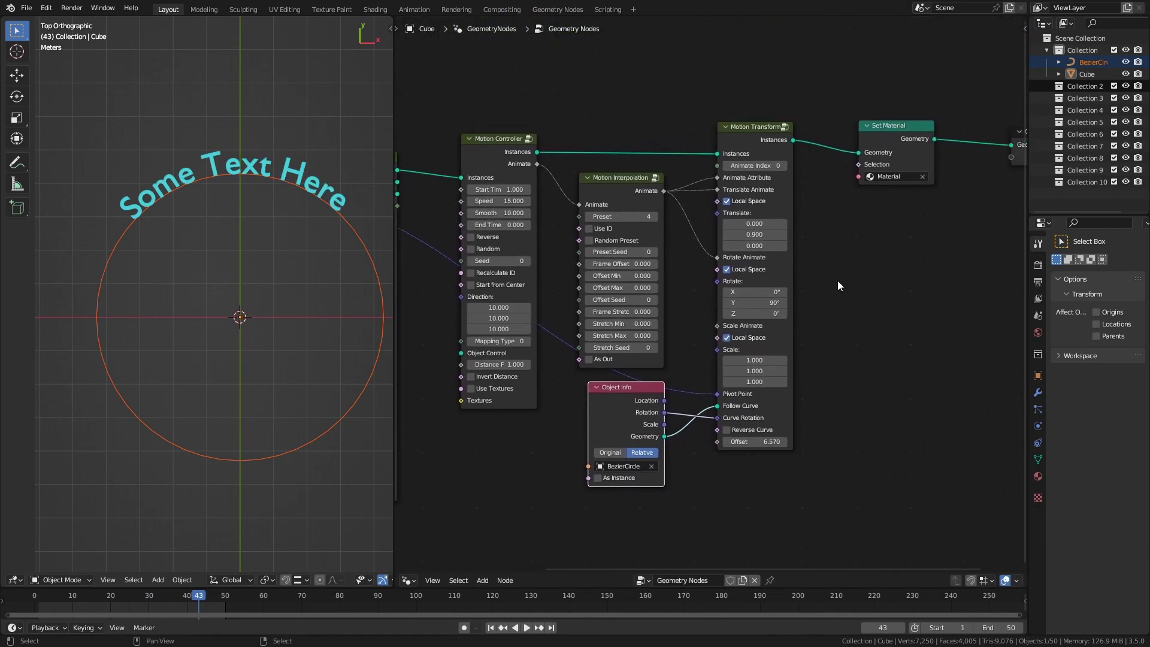
{"action": "left_click", "coordinate": [839, 282]}
Step: Add a Motion Noise node from the Motion Animate group and place it beside Motion Transform, below Set Material
{"action": "scroll", "coordinate": [857, 271], "scroll_direction": "up", "scroll_amount": 2}
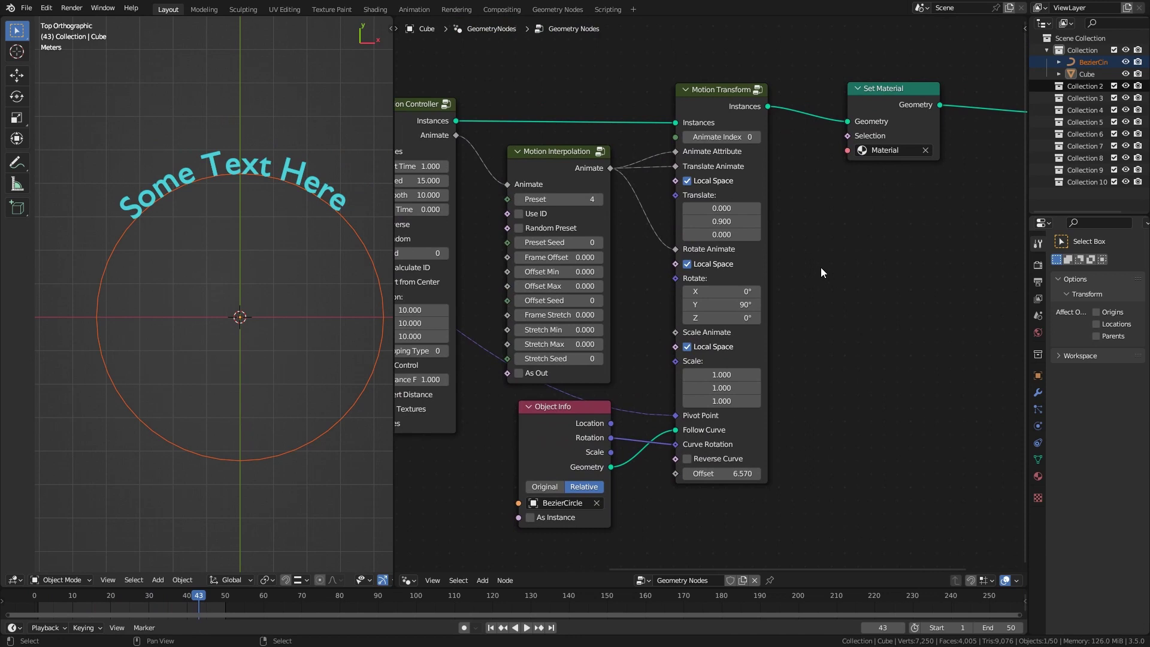
{"action": "key", "text": "shift+a"}
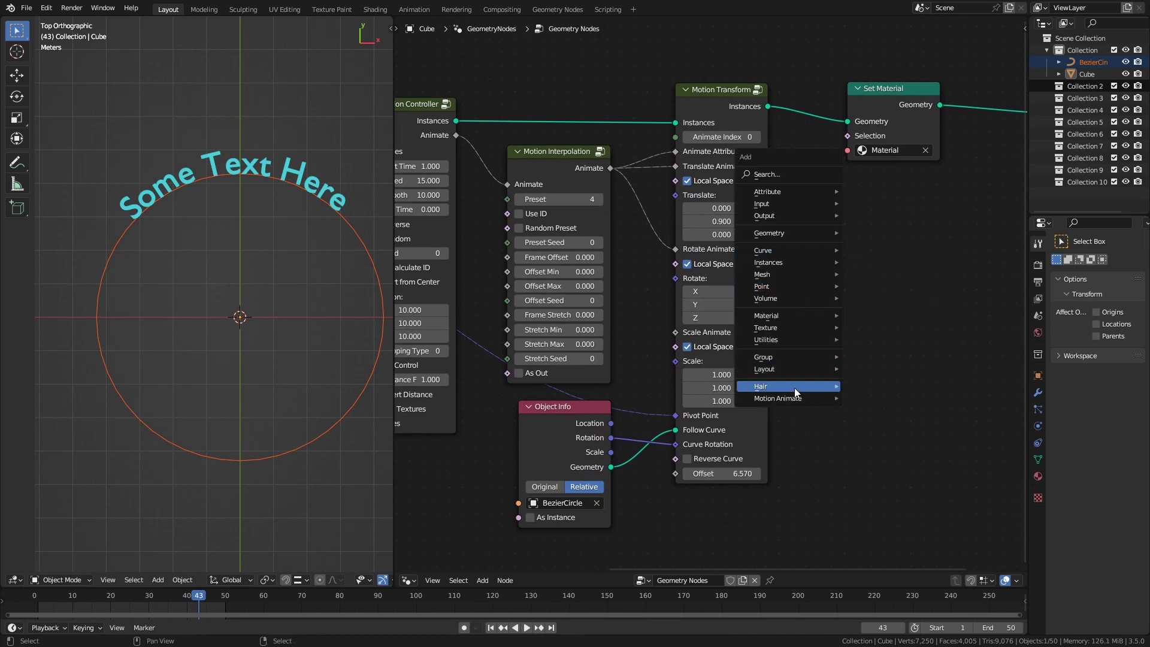
{"action": "mouse_move", "coordinate": [790, 397]}
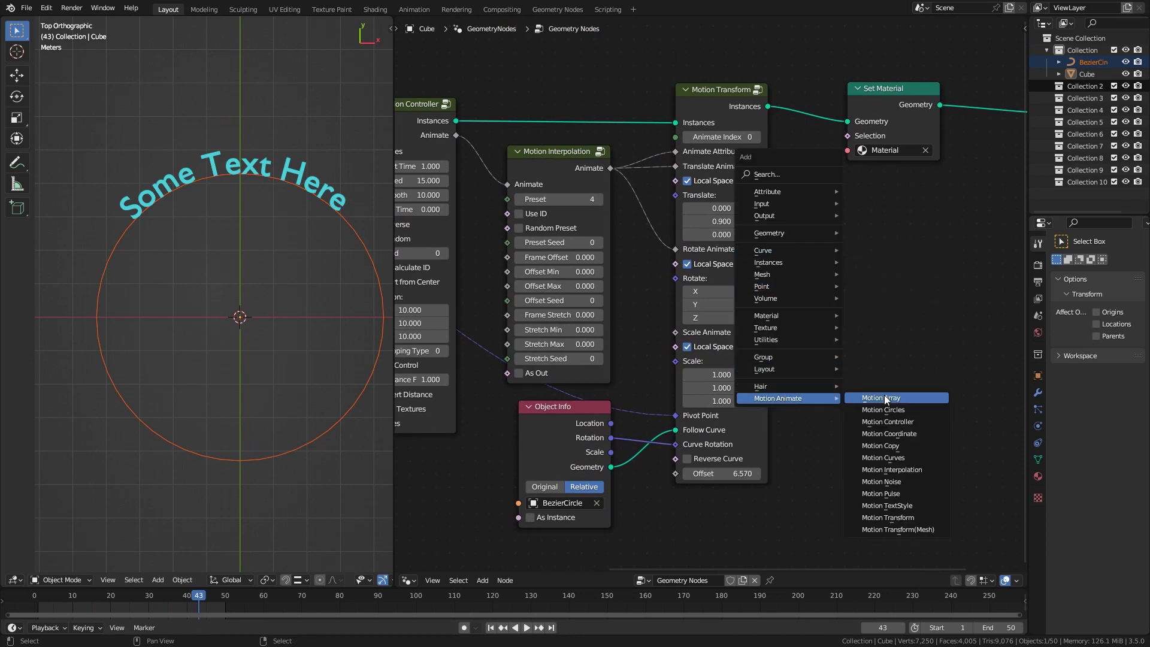
{"action": "left_click", "coordinate": [905, 486]}
{"action": "left_click", "coordinate": [837, 221]}
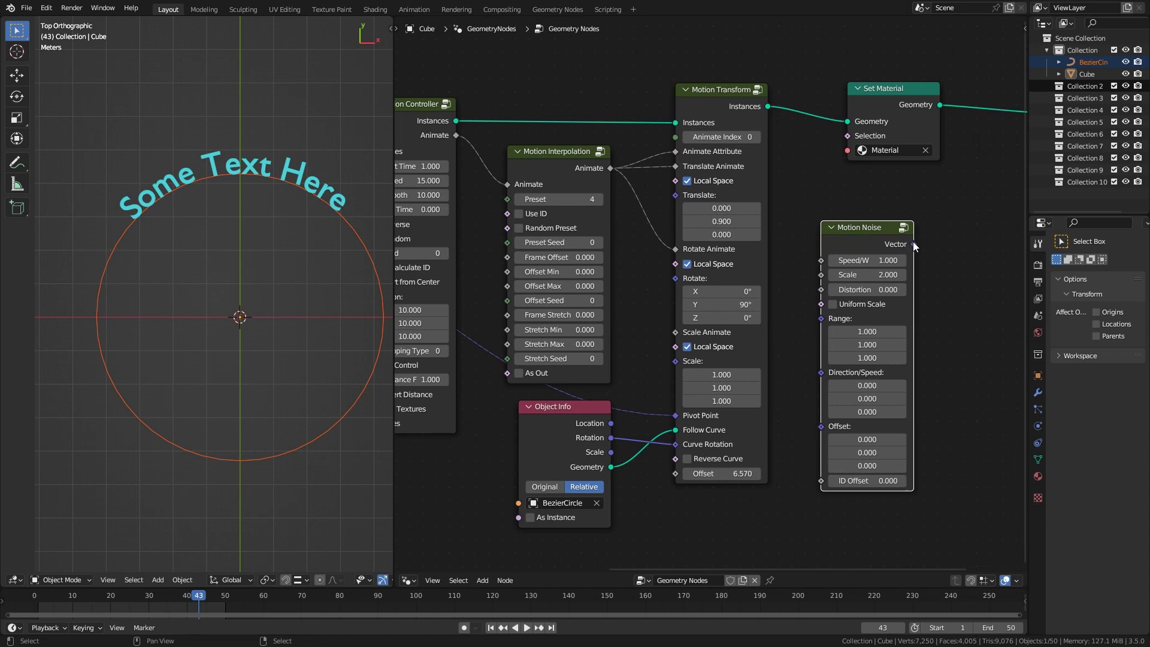
Step: Link Motion Noise's Vector output to Motion Transform's Translate input and play the animation from the start
{"action": "left_click_drag", "start_coordinate": [914, 245], "coordinate": [670, 205]}
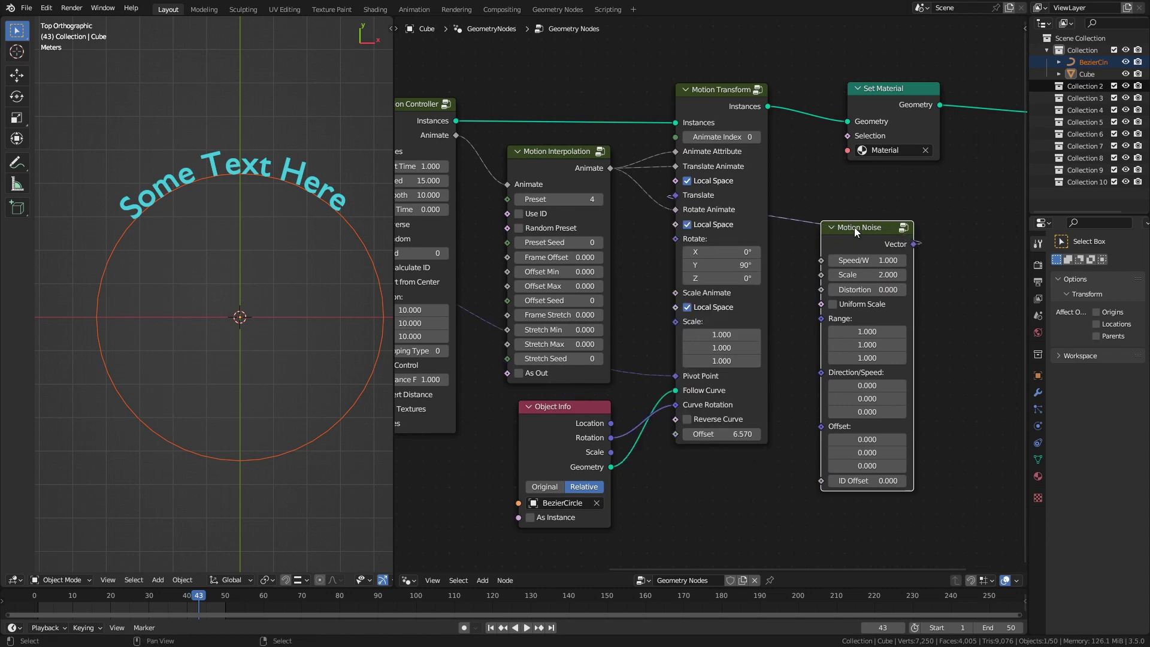
{"action": "left_click_drag", "start_coordinate": [869, 232], "coordinate": [859, 232]}
{"action": "left_click_drag", "start_coordinate": [171, 598], "coordinate": [20, 581]}
{"action": "key", "text": "space"}
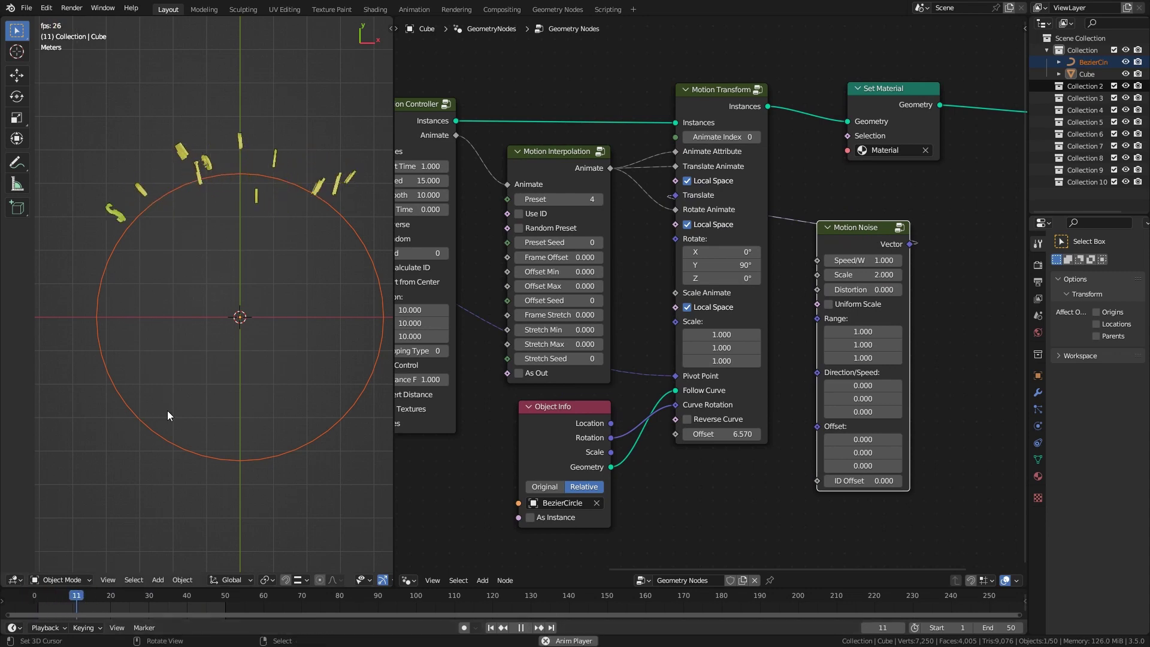